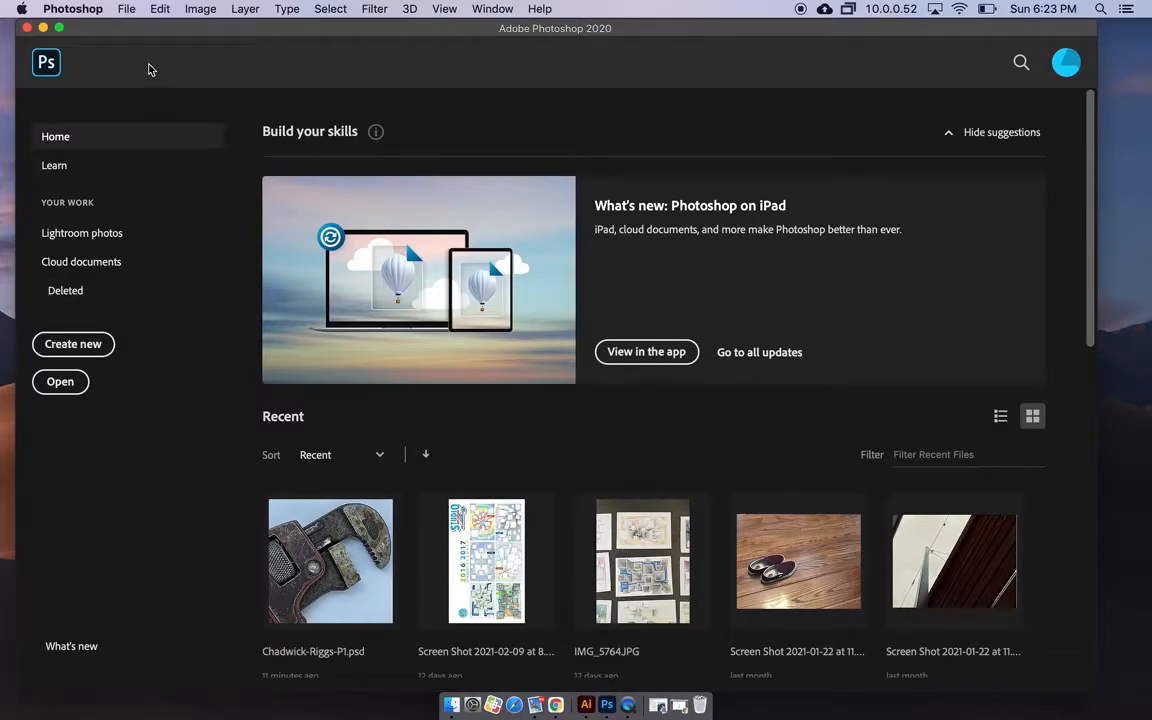
Start a new document and name it with the author's full name followed by "-P1"
{"action": "left_click", "coordinate": [127, 12]}
{"action": "left_click", "coordinate": [130, 30]}
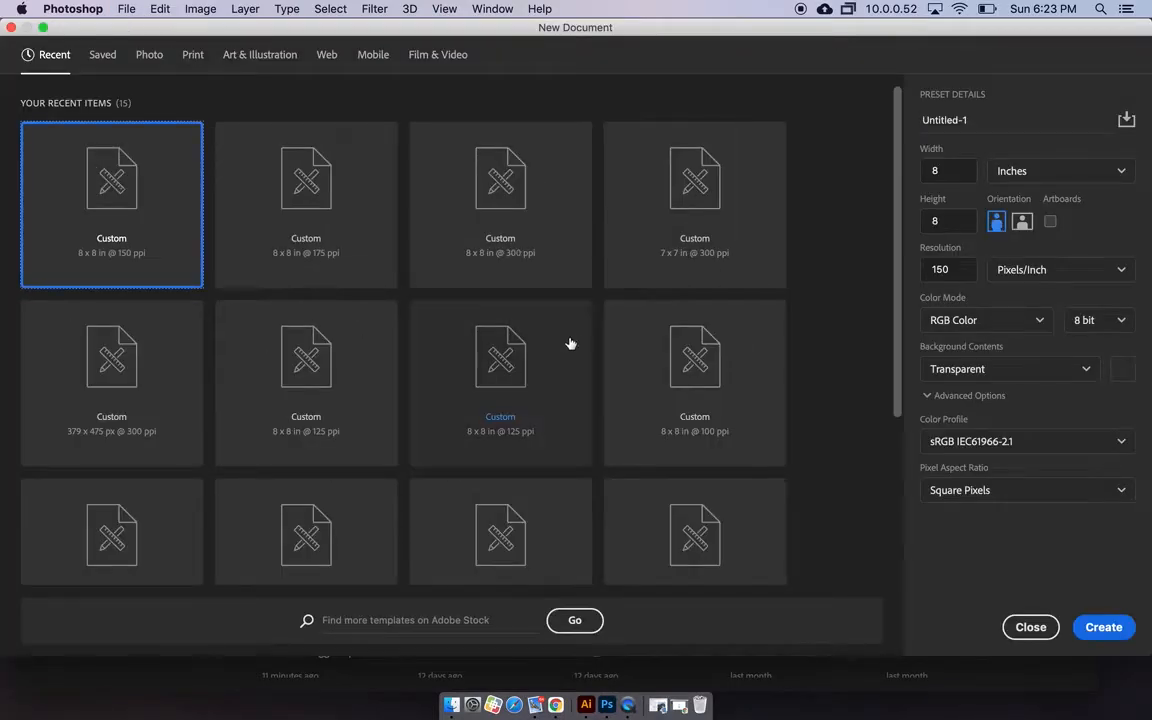
{"action": "left_click", "coordinate": [933, 119]}
{"action": "type", "text": "Chadwick-Riggs-"}
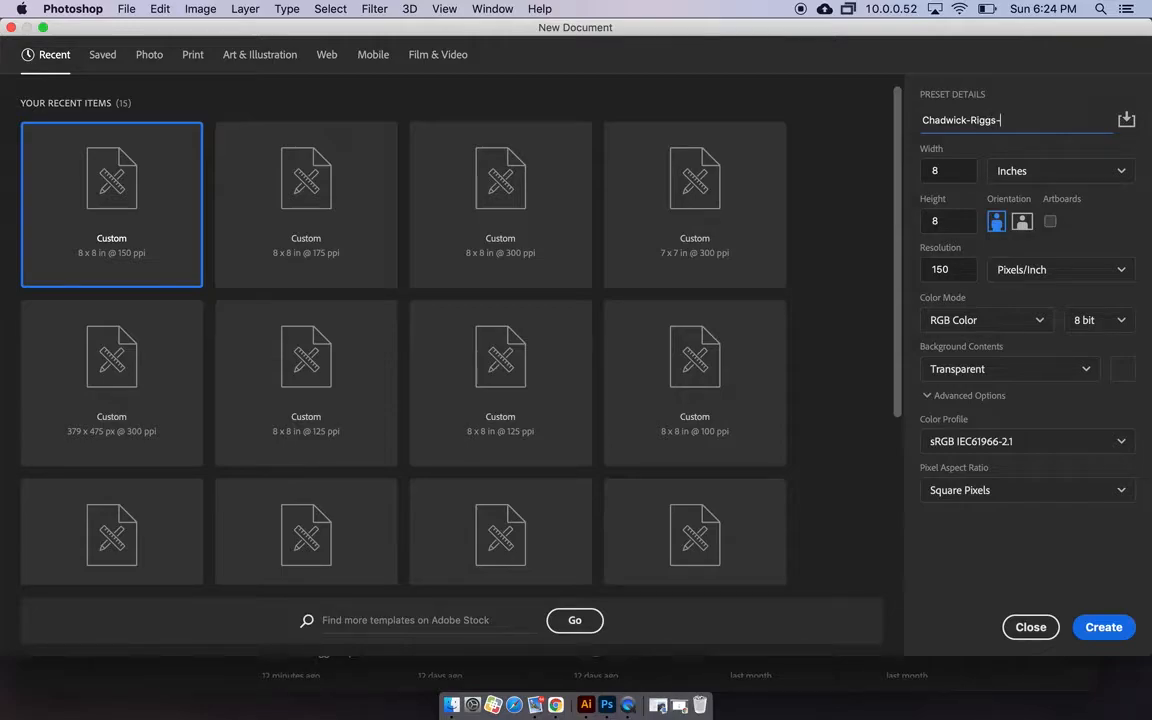
{"action": "type", "text": "P"}
Keep the new document's dimensions in inches and its resolution at 150 pixels/inch
{"action": "left_click", "coordinate": [1012, 171]}
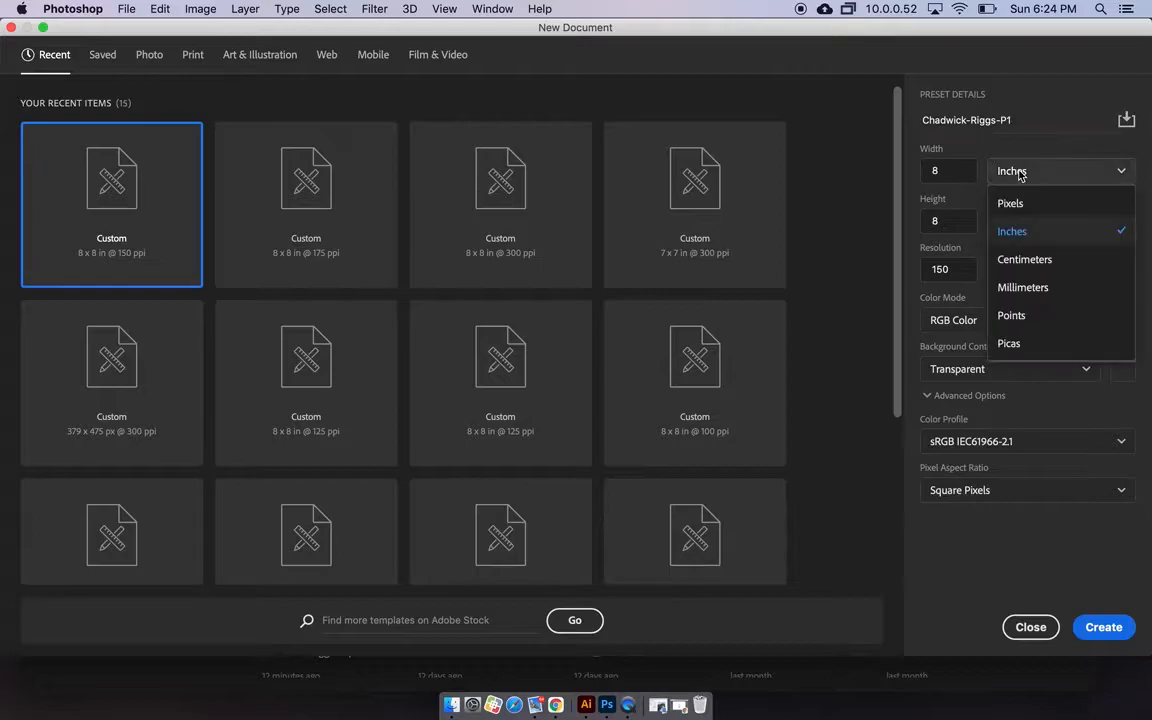
{"action": "left_click", "coordinate": [1015, 233]}
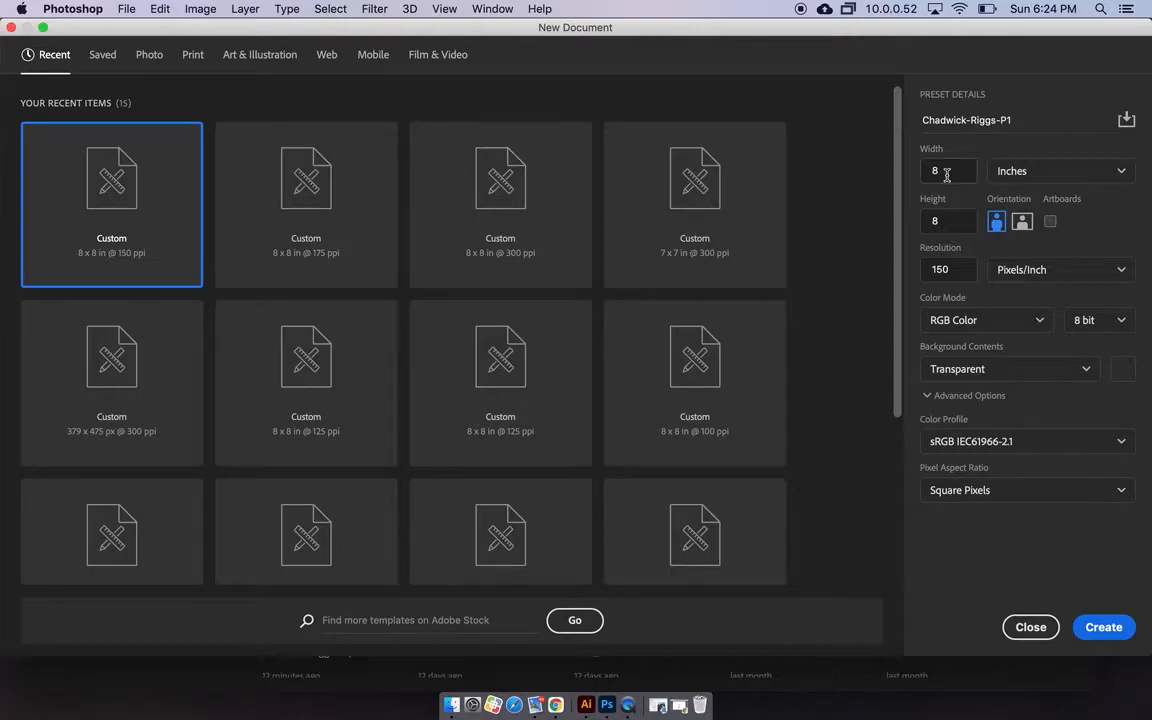
{"action": "left_click", "coordinate": [959, 269]}
{"action": "left_click_drag", "start_coordinate": [959, 269], "coordinate": [922, 269]}
{"action": "left_click", "coordinate": [1005, 271]}
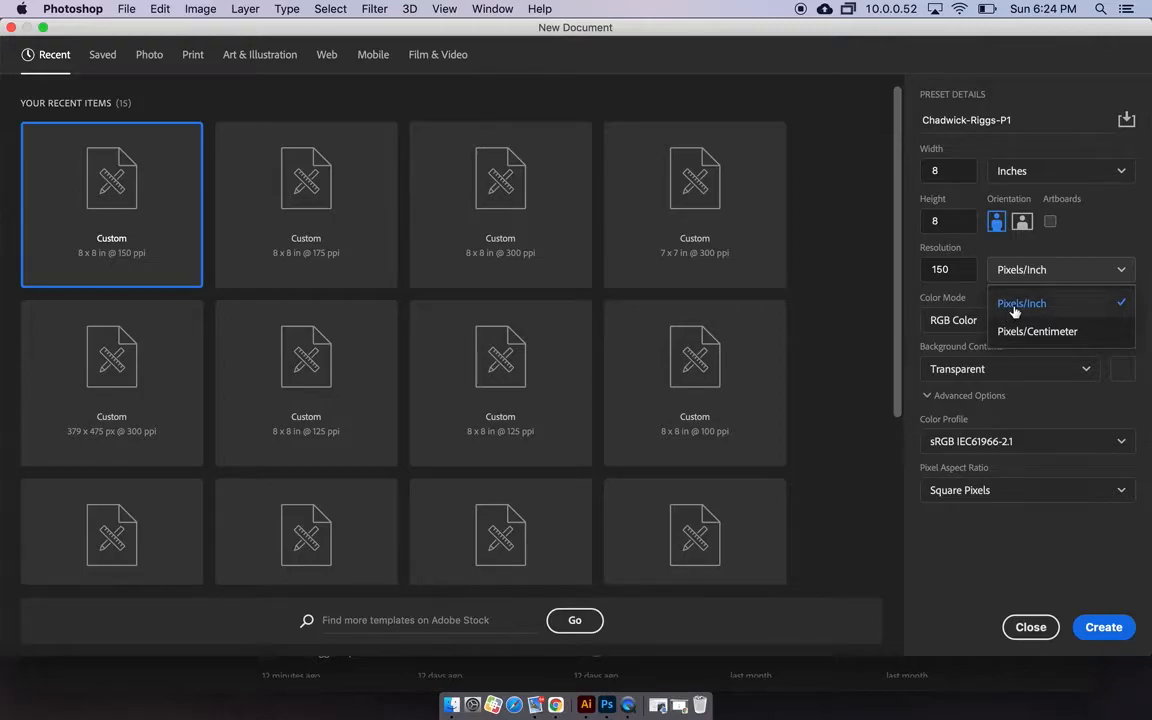
{"action": "left_click", "coordinate": [1015, 308]}
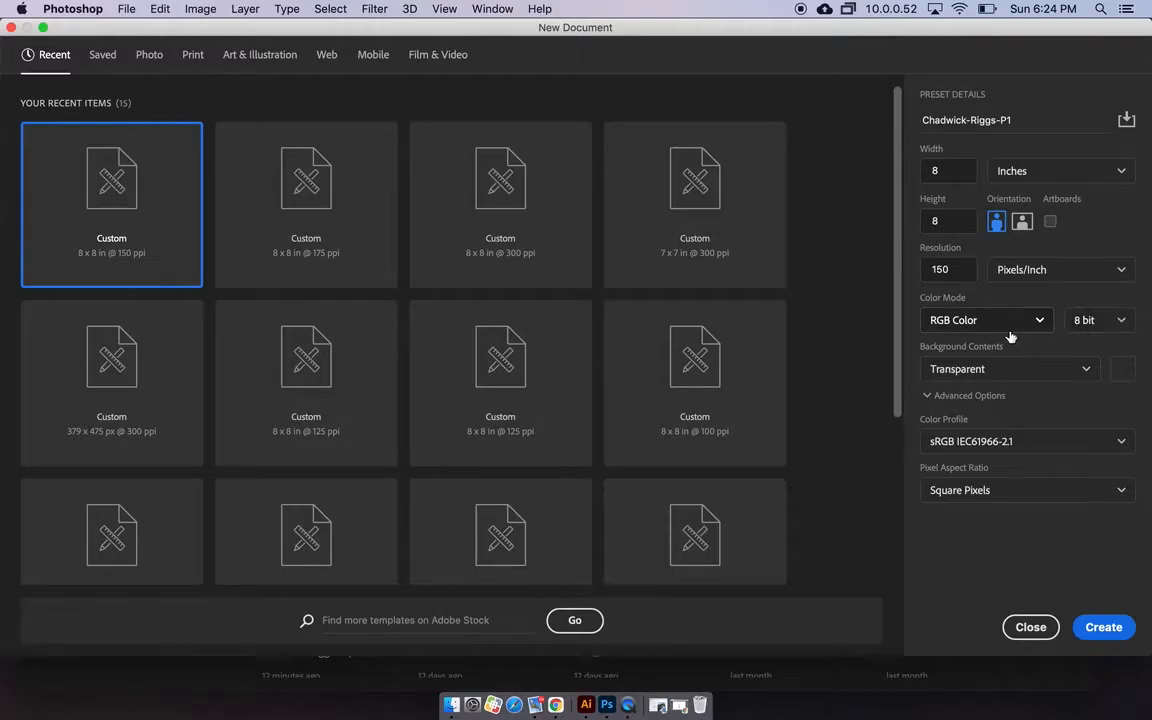
Choose RGB Color mode with transparent background contents and create the document
{"action": "left_click", "coordinate": [1003, 320]}
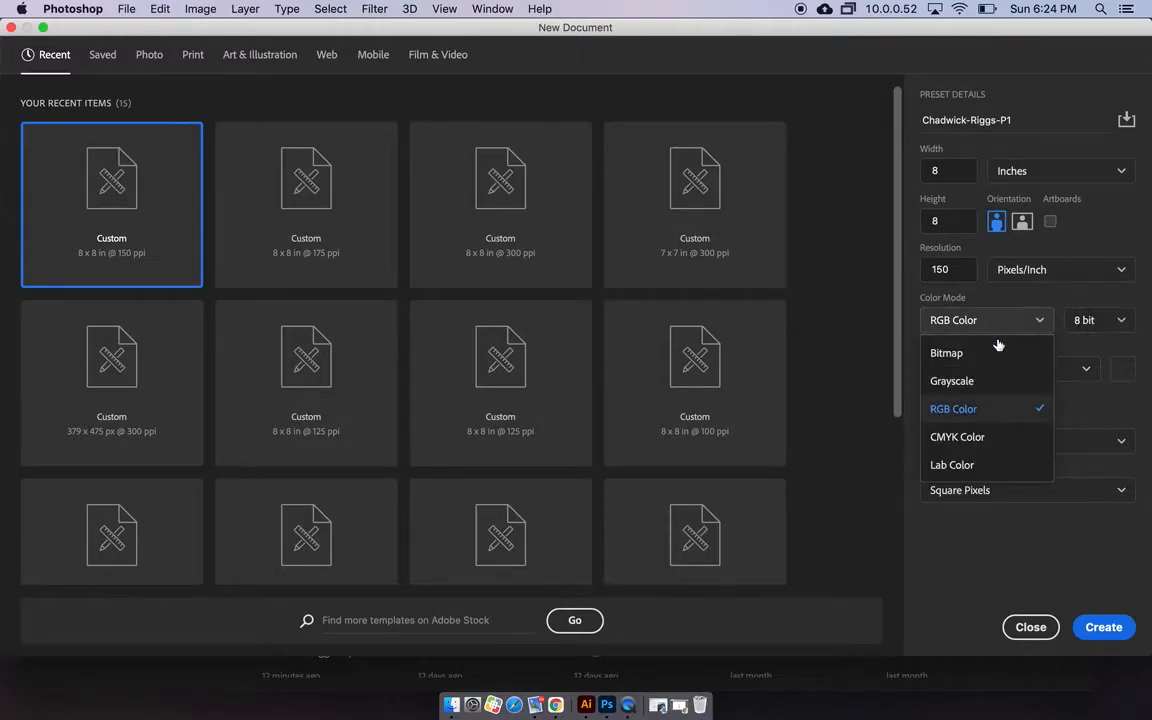
{"action": "left_click", "coordinate": [968, 410]}
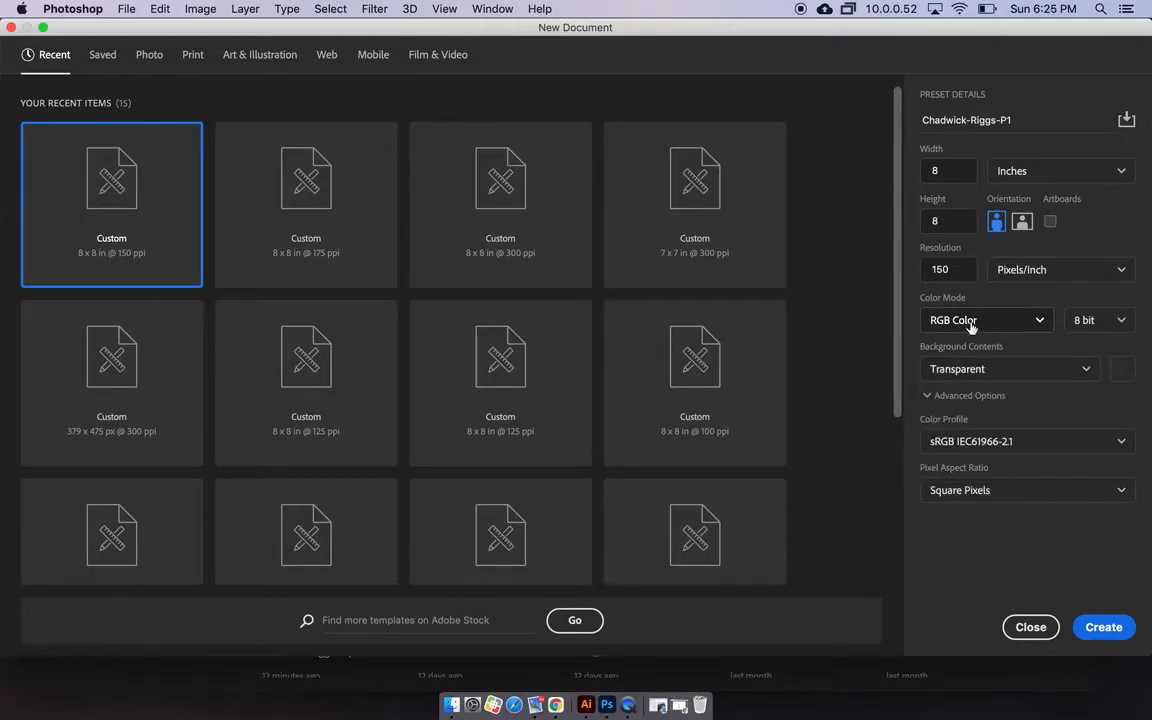
{"action": "left_click", "coordinate": [957, 372]}
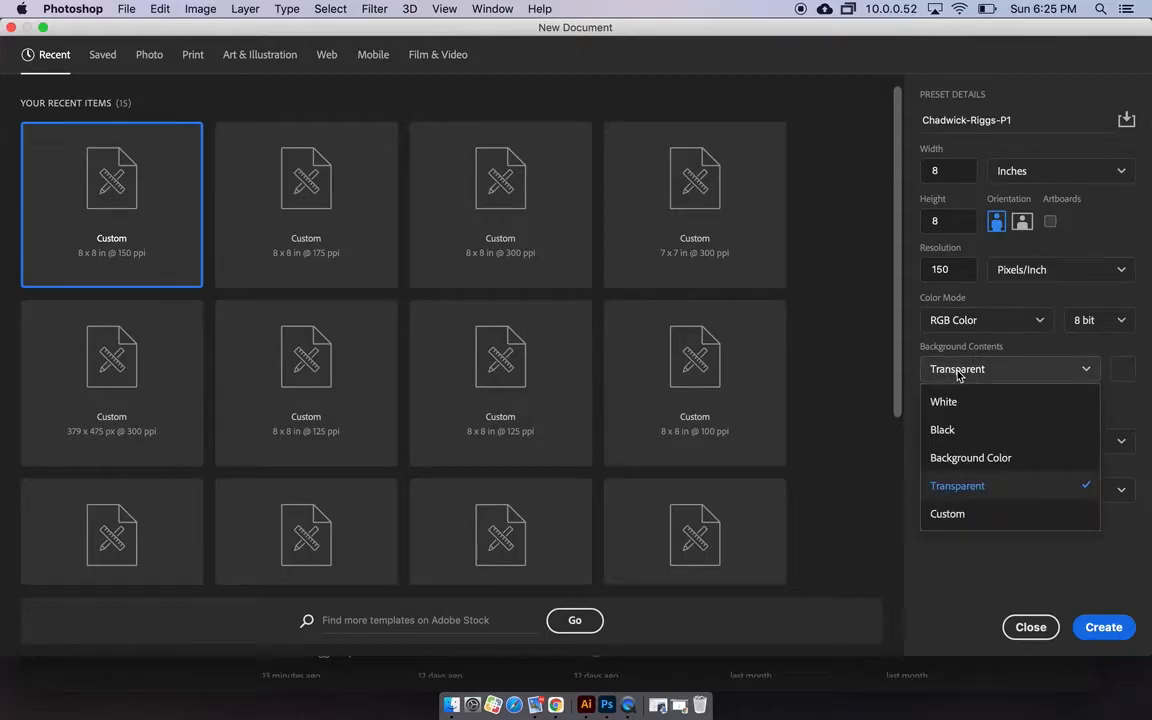
{"action": "left_click", "coordinate": [945, 486]}
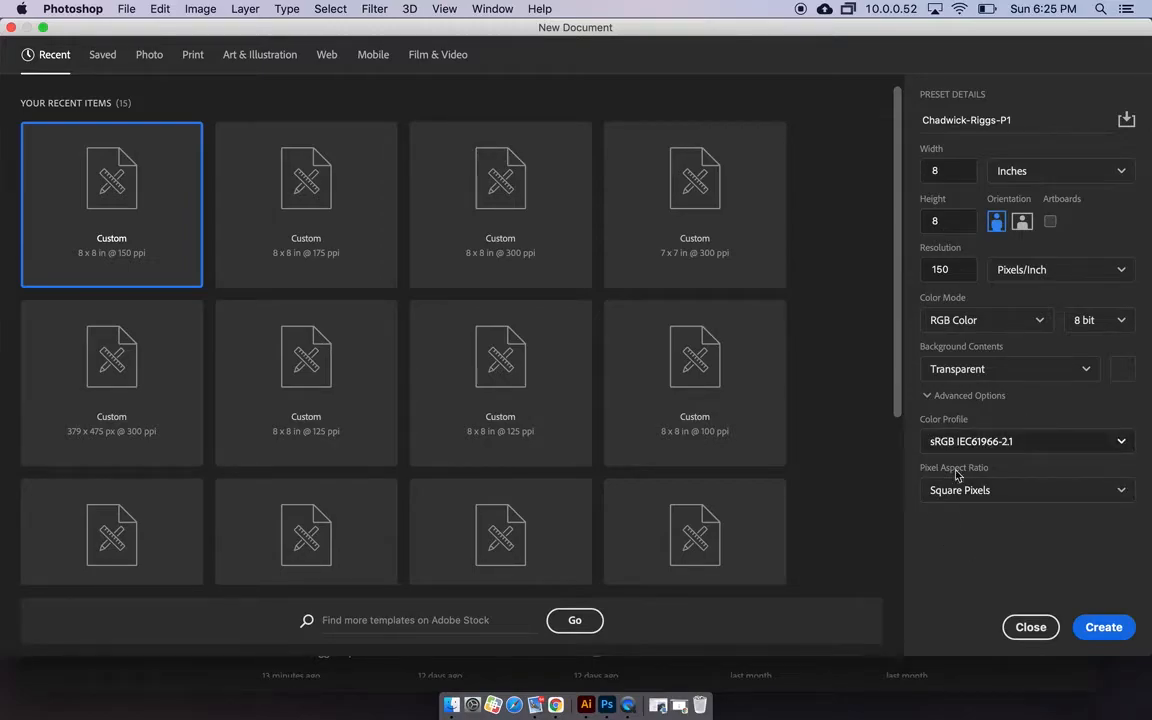
{"action": "left_click", "coordinate": [1099, 627]}
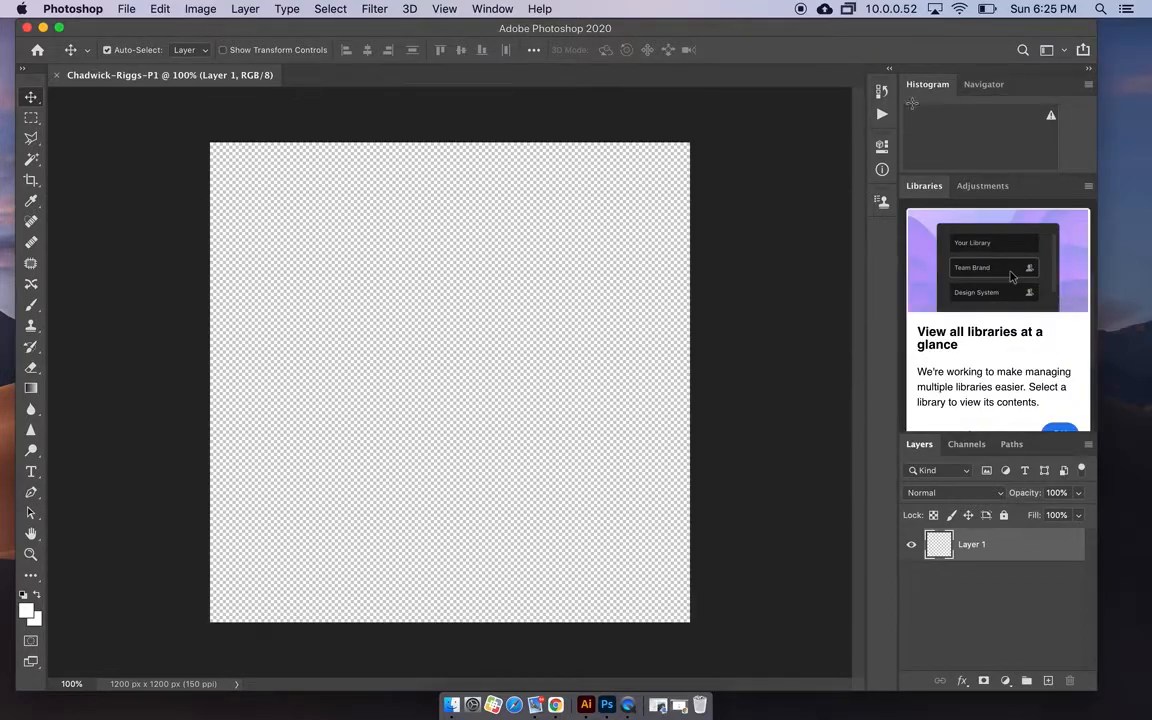
Select the Photography workspace
{"action": "left_click", "coordinate": [490, 11]}
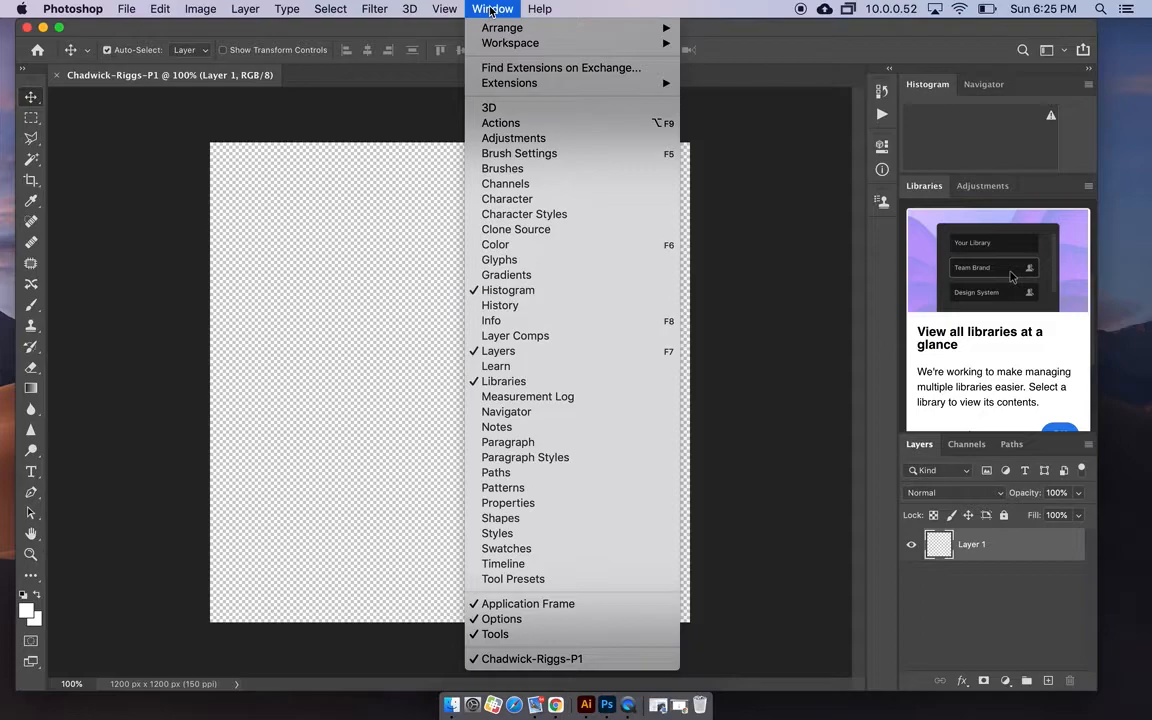
{"action": "mouse_move", "coordinate": [502, 46]}
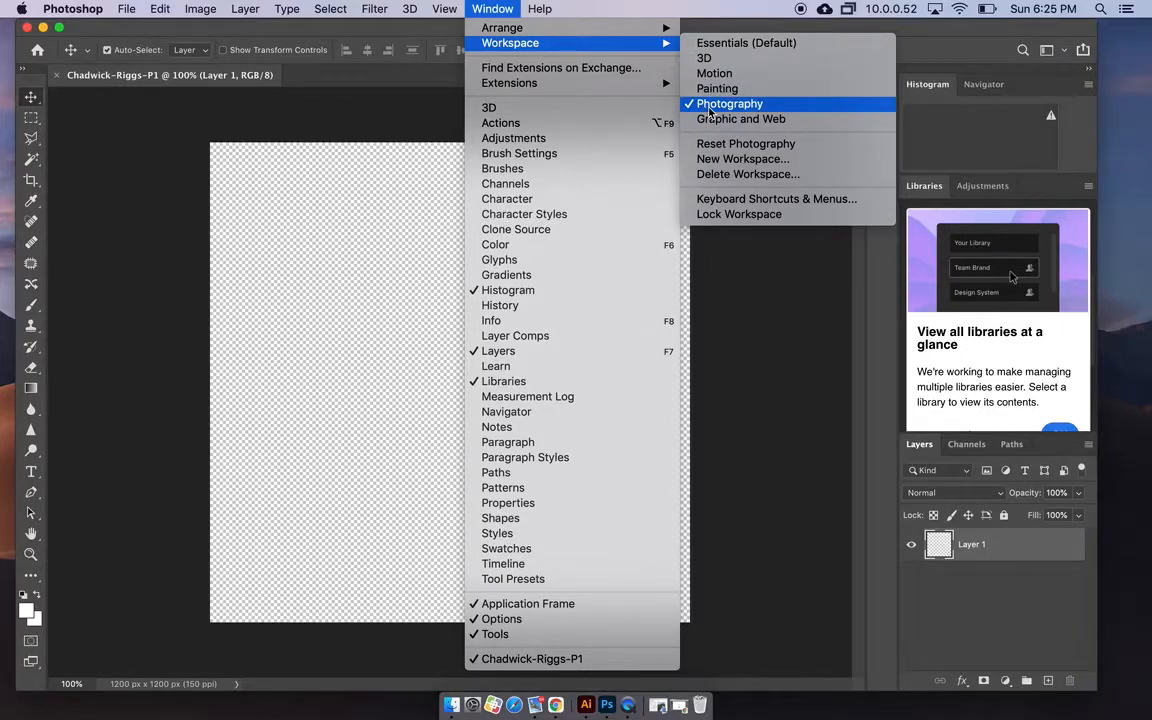
{"action": "left_click", "coordinate": [710, 105]}
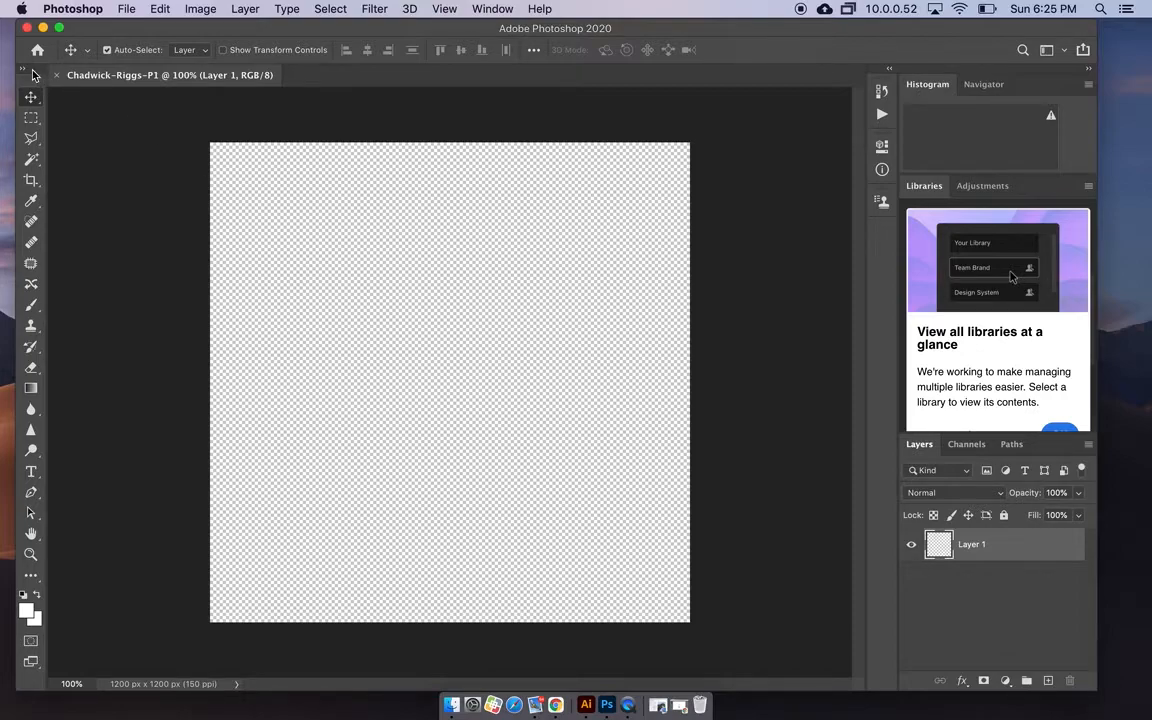
Undock the Tools panel, expand it to two columns and place it beside the canvas
{"action": "left_click_drag", "start_coordinate": [31, 77], "coordinate": [173, 139]}
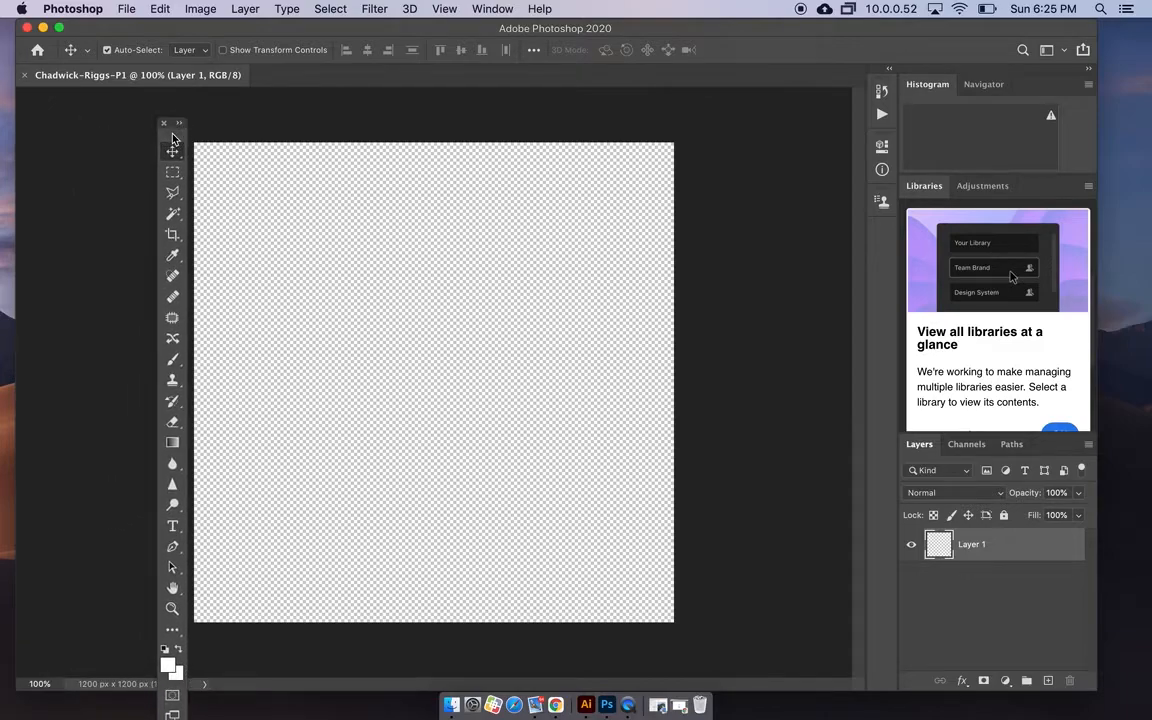
{"action": "left_click", "coordinate": [181, 124]}
{"action": "left_click_drag", "start_coordinate": [177, 123], "coordinate": [140, 148]}
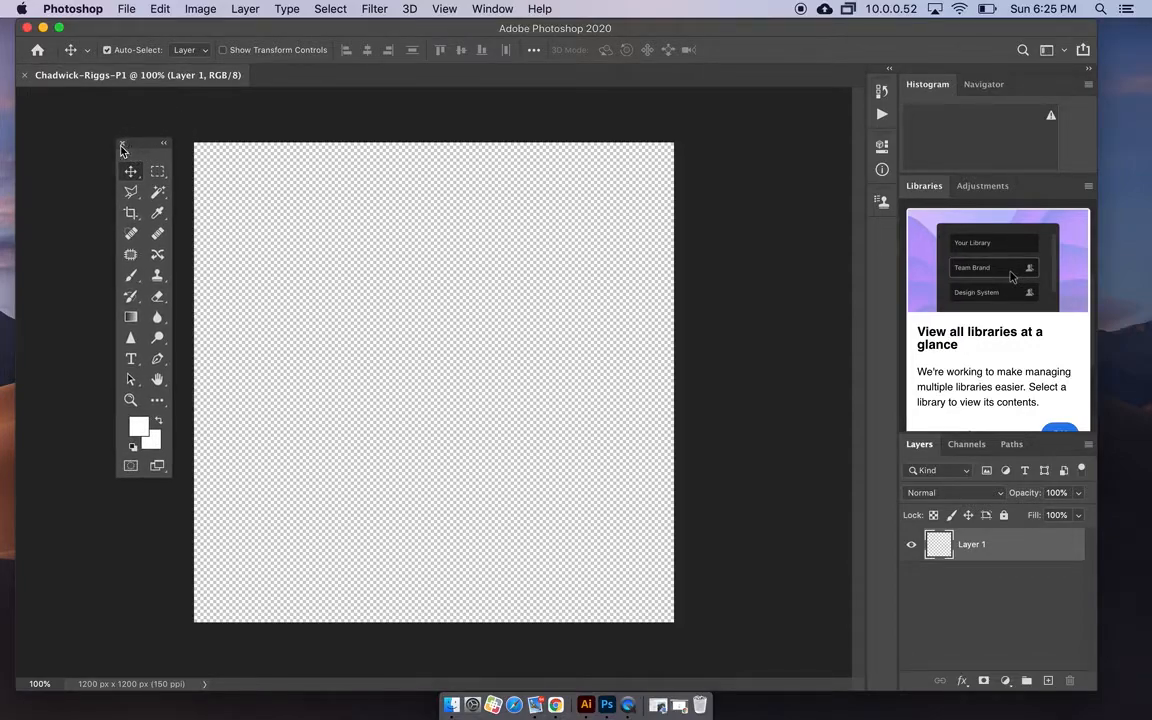
Hide the Tools panel and show it again
{"action": "left_click", "coordinate": [122, 145]}
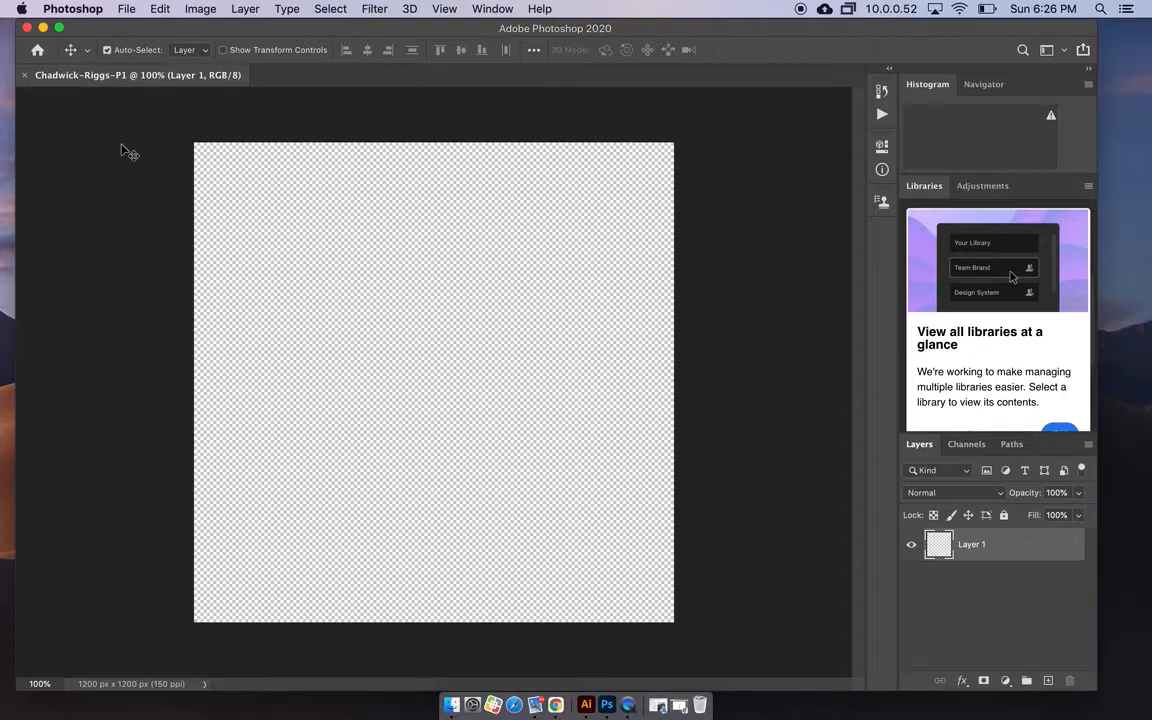
{"action": "left_click", "coordinate": [488, 9]}
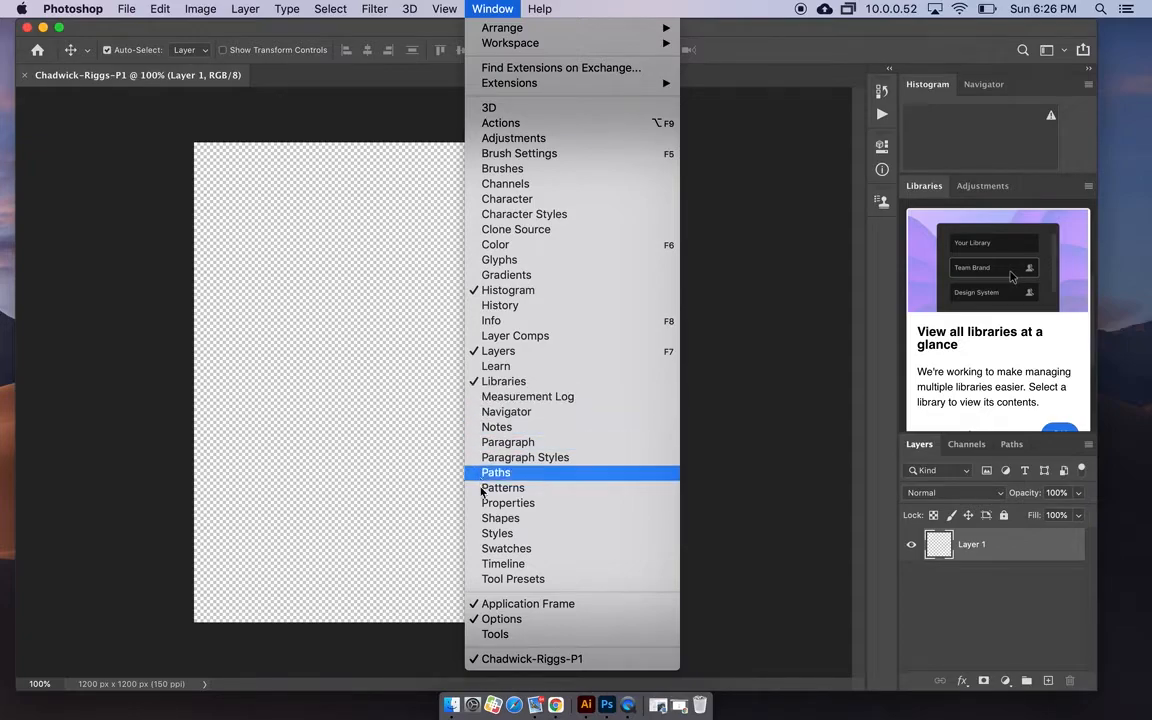
{"action": "left_click", "coordinate": [484, 633]}
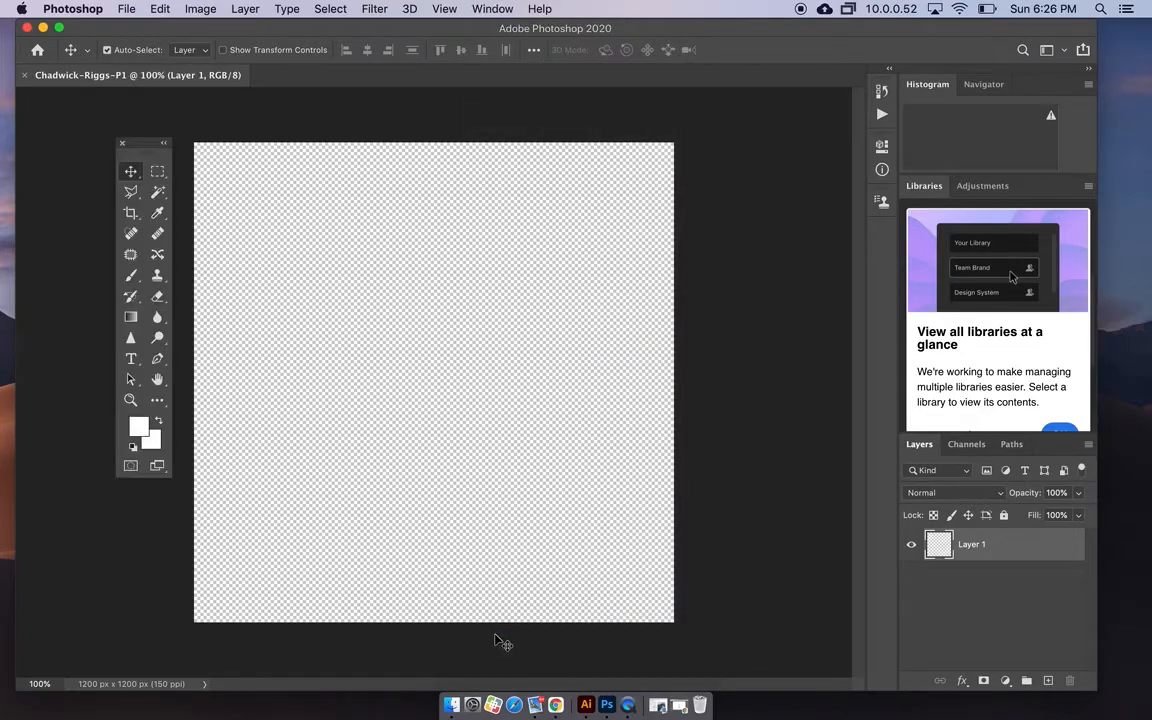
Float a lengthened Layers panel beside the canvas and collapse the remaining docked panels to icons
{"action": "left_click_drag", "start_coordinate": [150, 147], "coordinate": [153, 156]}
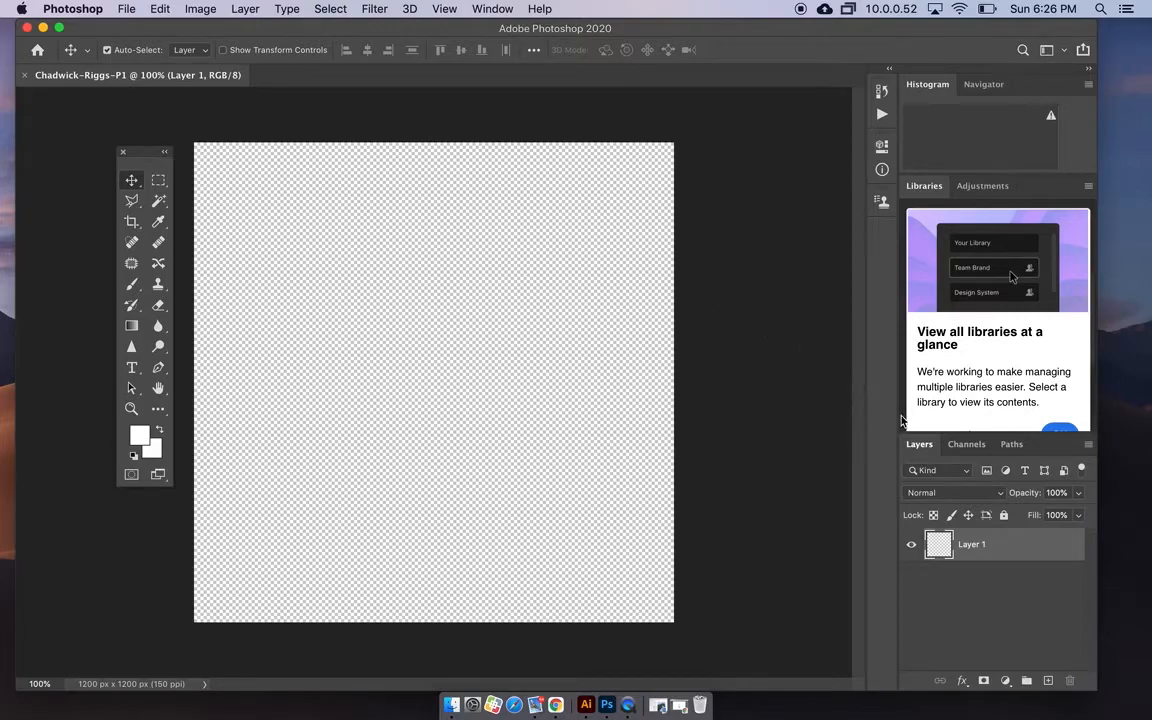
{"action": "left_click_drag", "start_coordinate": [919, 444], "coordinate": [642, 158]}
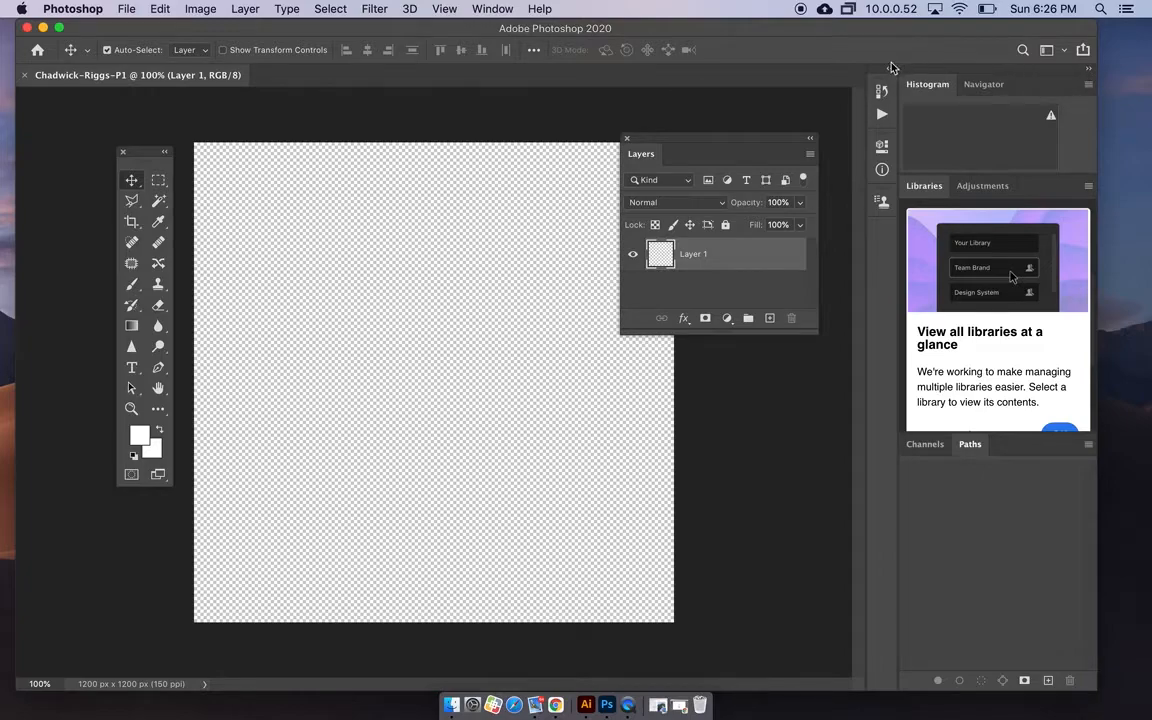
{"action": "double_click", "coordinate": [980, 67]}
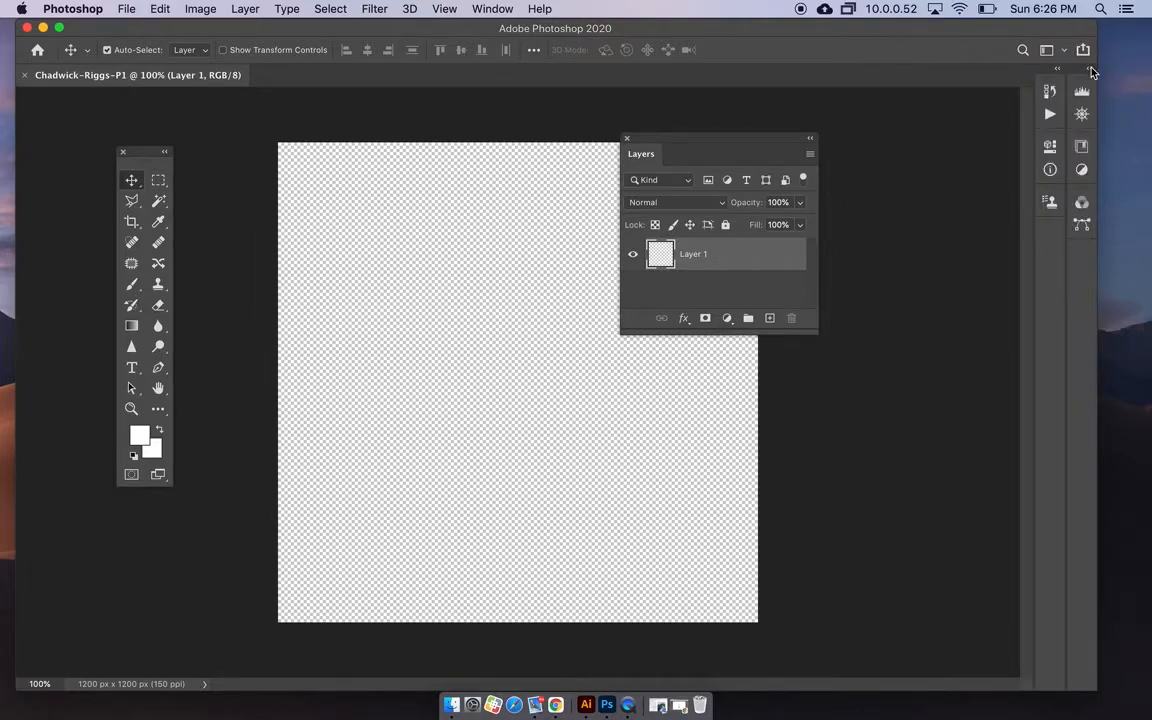
{"action": "left_click_drag", "start_coordinate": [748, 141], "coordinate": [928, 133]}
{"action": "left_click_drag", "start_coordinate": [944, 324], "coordinate": [944, 442]}
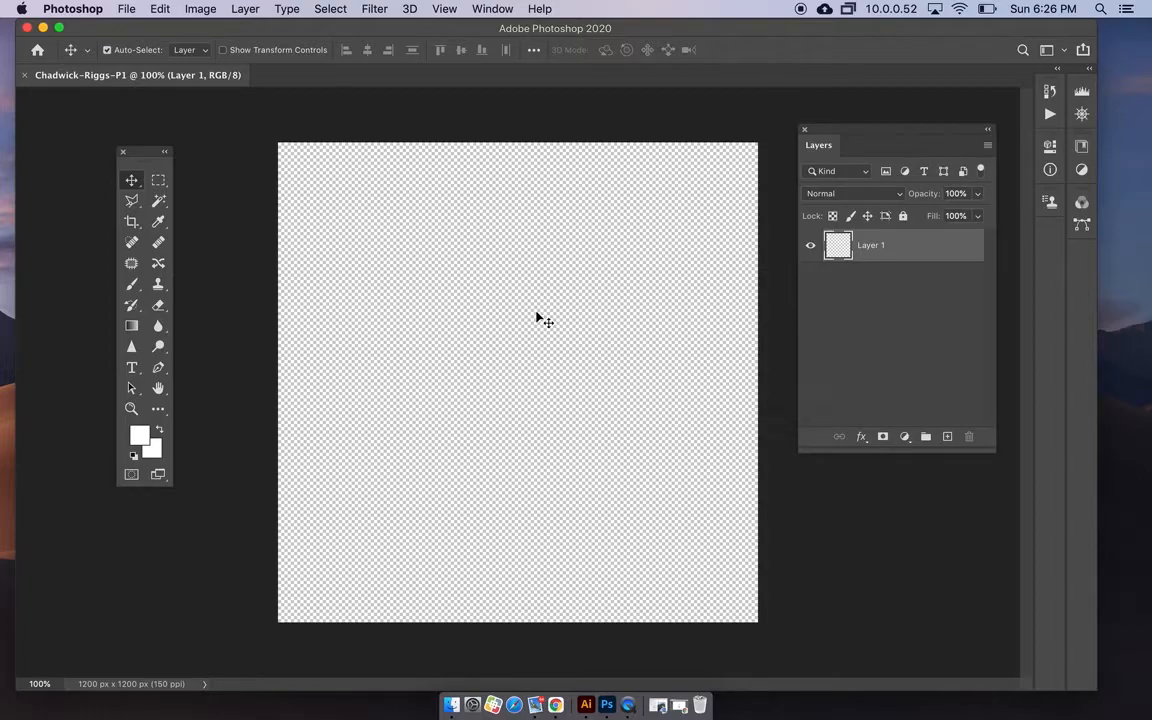
Place IMG_7030.jpg from the Desktop's Intro Photoshop folder as an embedded image and commit the placement
{"action": "left_click", "coordinate": [129, 10]}
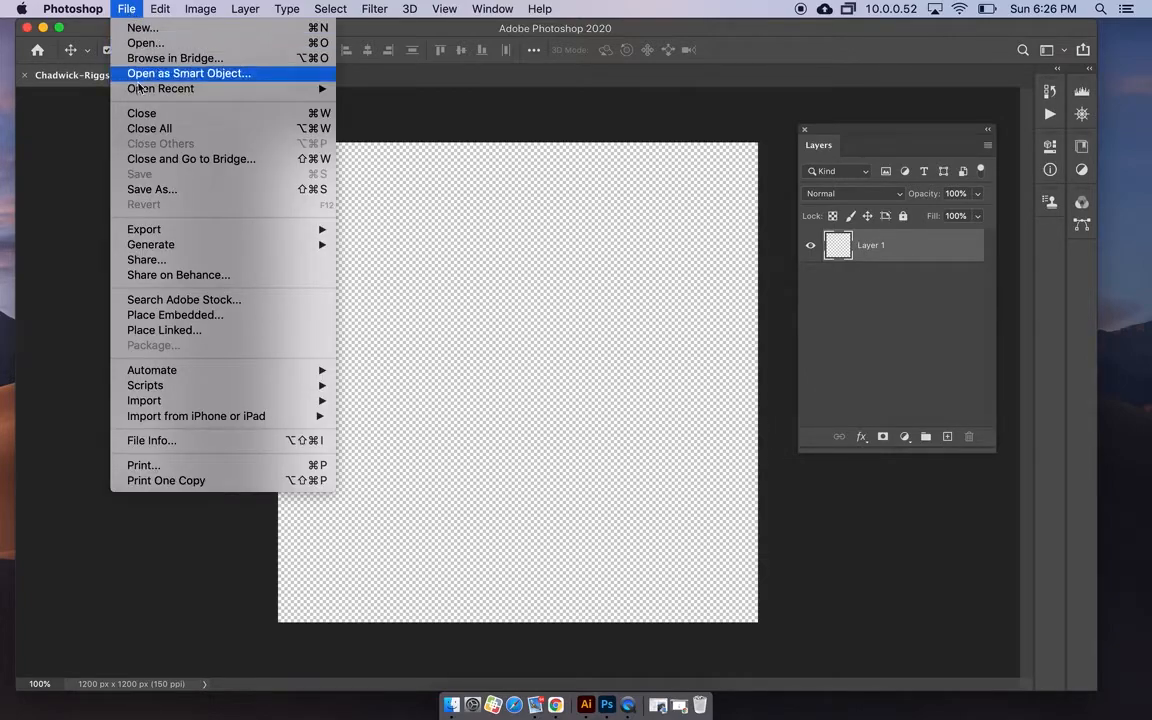
{"action": "left_click", "coordinate": [152, 316]}
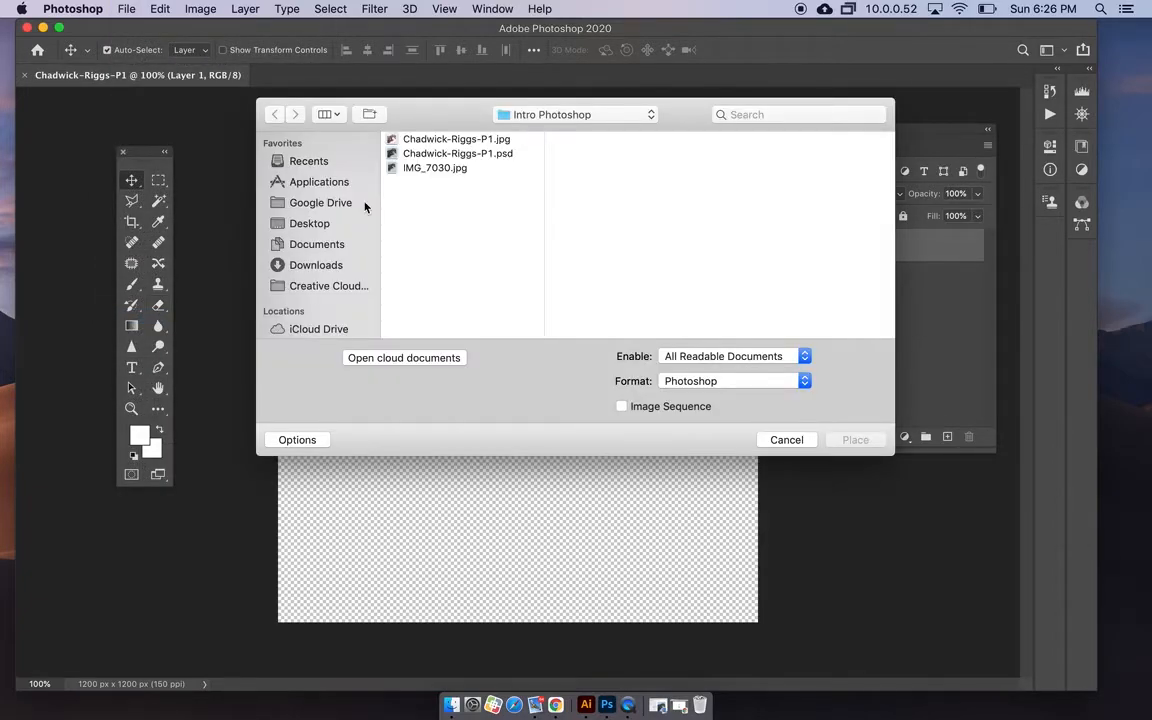
{"action": "left_click", "coordinate": [311, 227]}
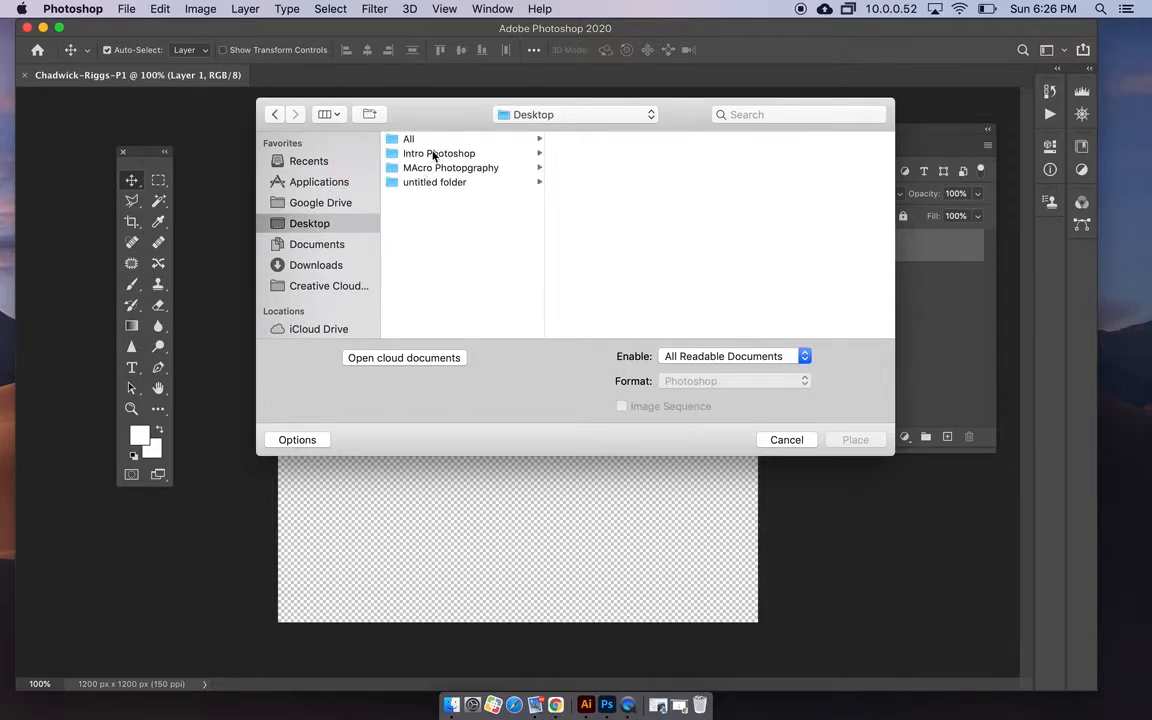
{"action": "left_click", "coordinate": [430, 168]}
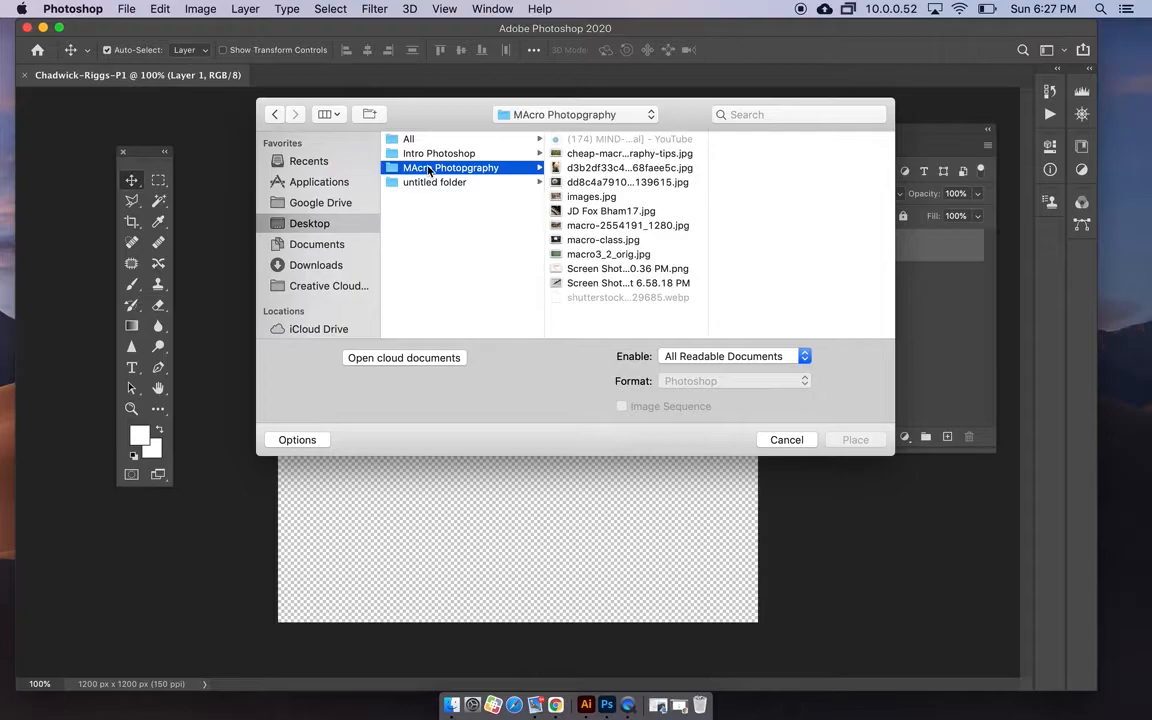
{"action": "left_click", "coordinate": [433, 155]}
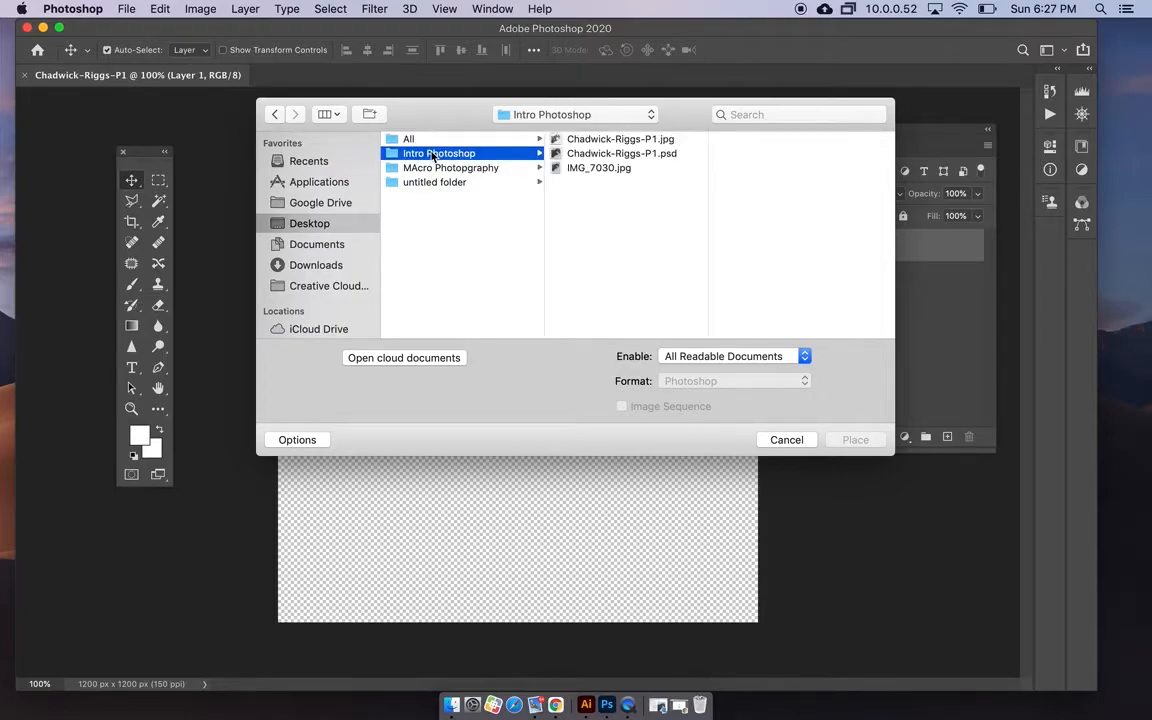
{"action": "left_click", "coordinate": [585, 168]}
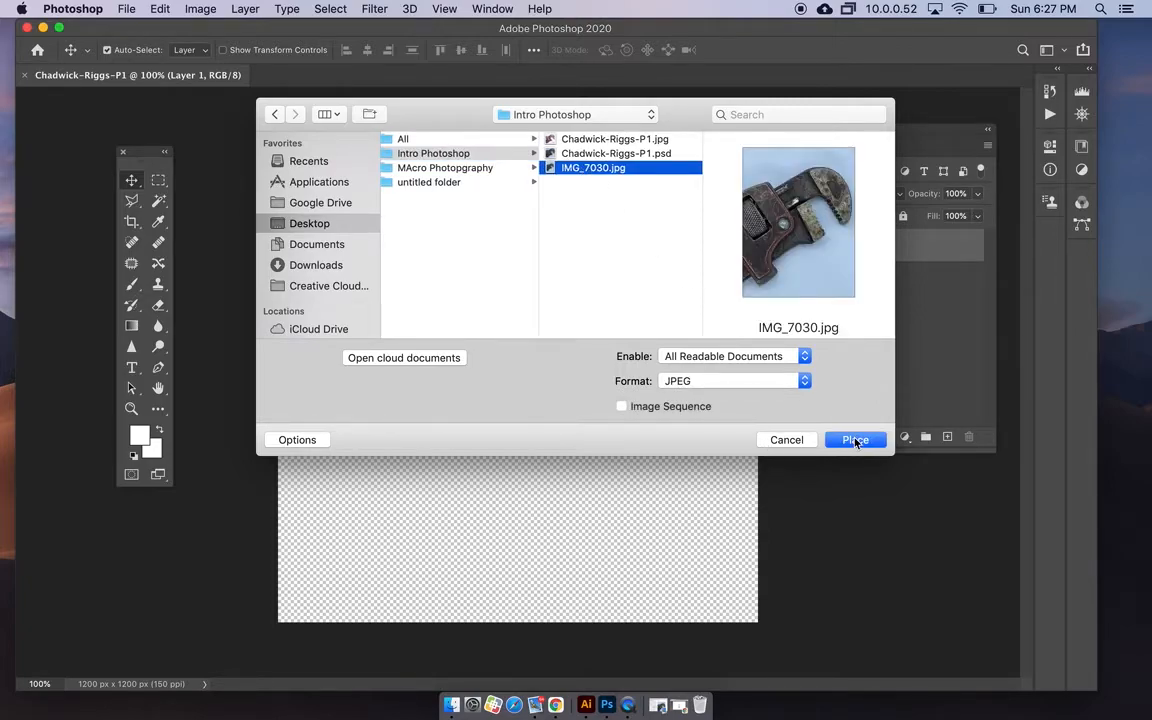
{"action": "left_click", "coordinate": [855, 441]}
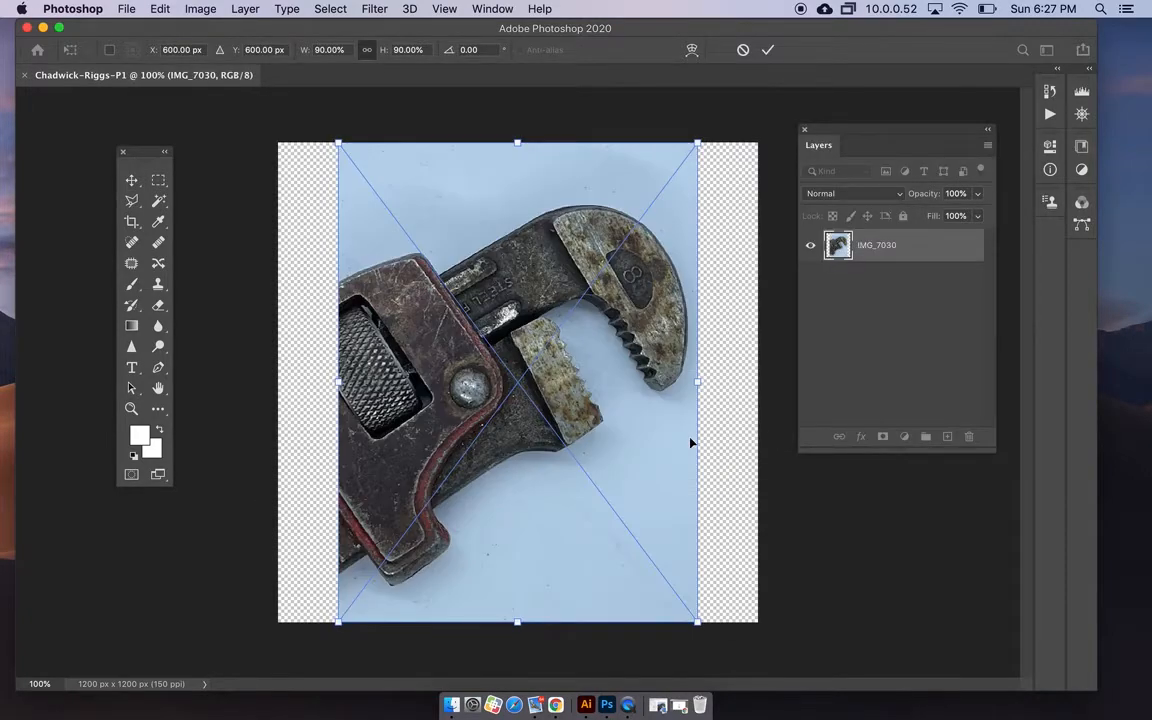
{"action": "right_click", "coordinate": [648, 461]}
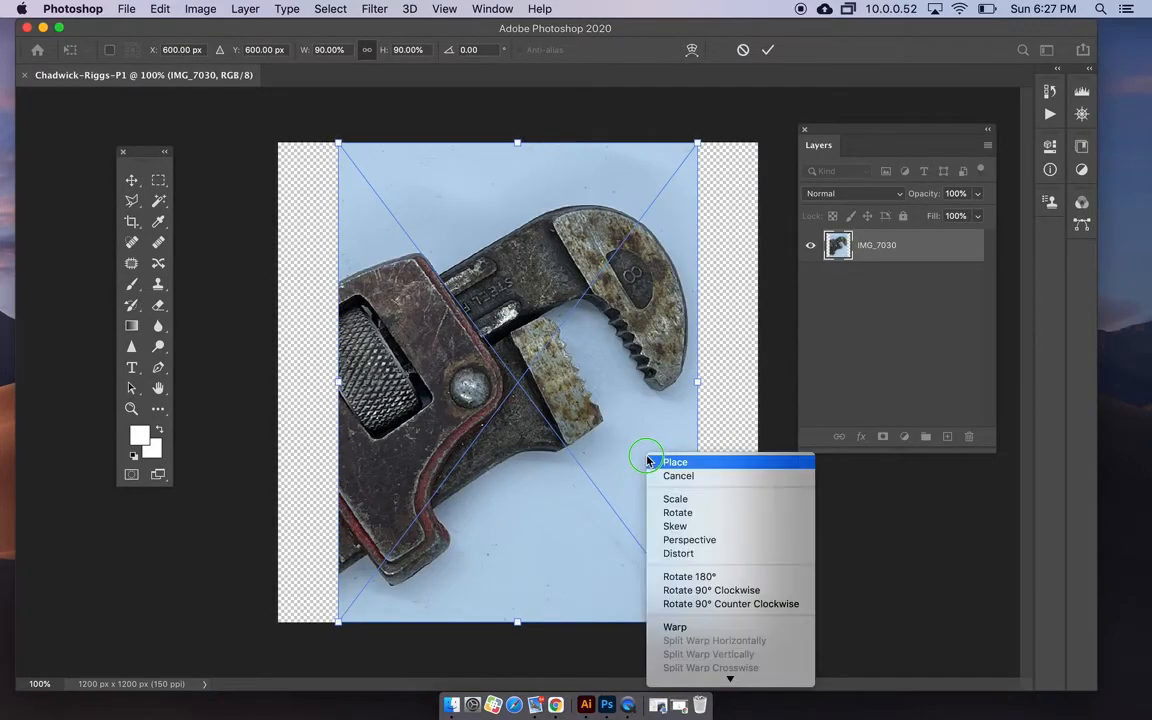
{"action": "left_click", "coordinate": [660, 464]}
{"action": "mouse_move", "coordinate": [620, 428]}
{"action": "left_mouse_down"}
{"action": "mouse_move", "coordinate": [558, 321]}
{"action": "mouse_move", "coordinate": [663, 391]}
{"action": "mouse_move", "coordinate": [591, 524]}
{"action": "mouse_move", "coordinate": [519, 432]}
{"action": "mouse_move", "coordinate": [612, 378]}
{"action": "mouse_move", "coordinate": [615, 451]}
{"action": "mouse_move", "coordinate": [602, 405]}
{"action": "mouse_move", "coordinate": [585, 410]}
{"action": "mouse_move", "coordinate": [632, 386]}
{"action": "mouse_move", "coordinate": [728, 464]}
{"action": "mouse_move", "coordinate": [705, 525]}
{"action": "mouse_move", "coordinate": [458, 383]}
{"action": "mouse_move", "coordinate": [560, 360]}
{"action": "mouse_move", "coordinate": [625, 425]}
{"action": "left_mouse_up"}
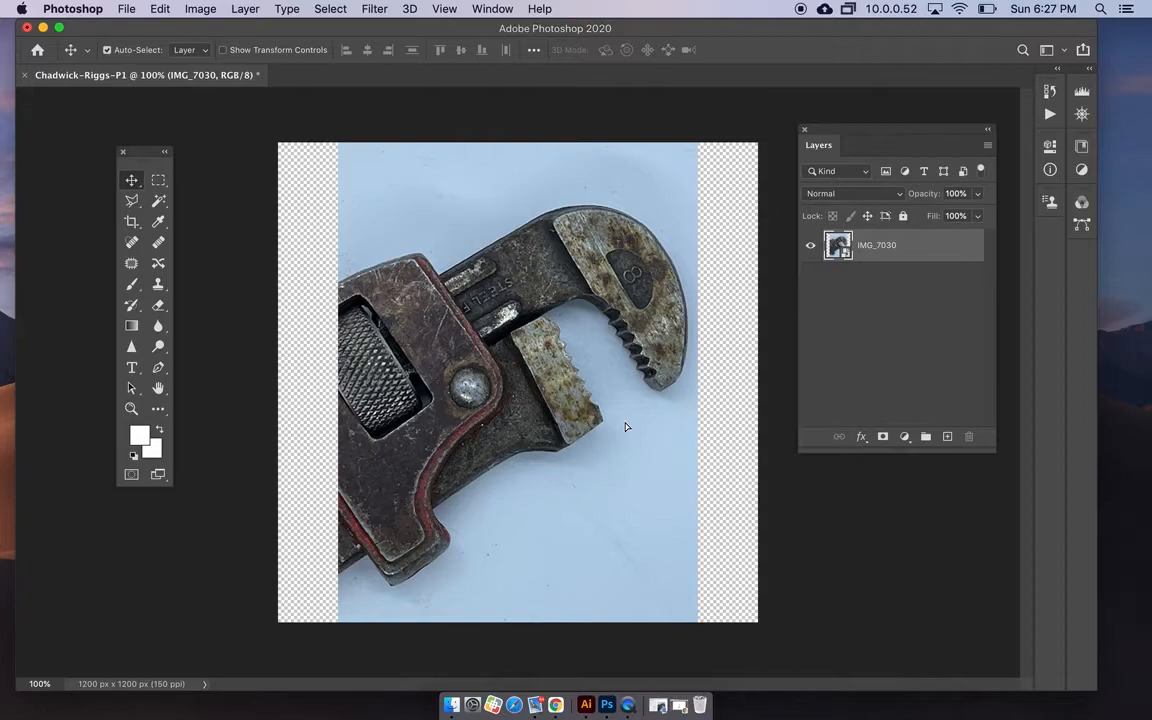
Scale the placed wrench photo to about 121.3% with Free Transform, position it to cover the whole canvas, and commit
{"action": "key", "text": "super"}
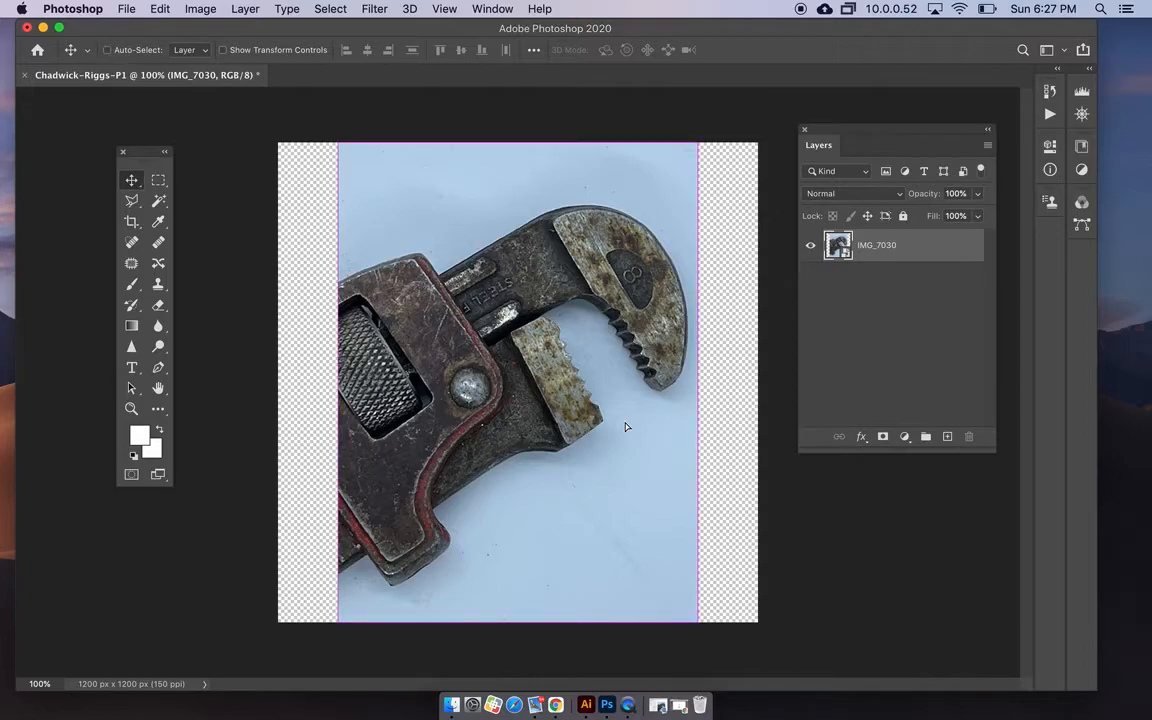
{"action": "key", "text": "super+t"}
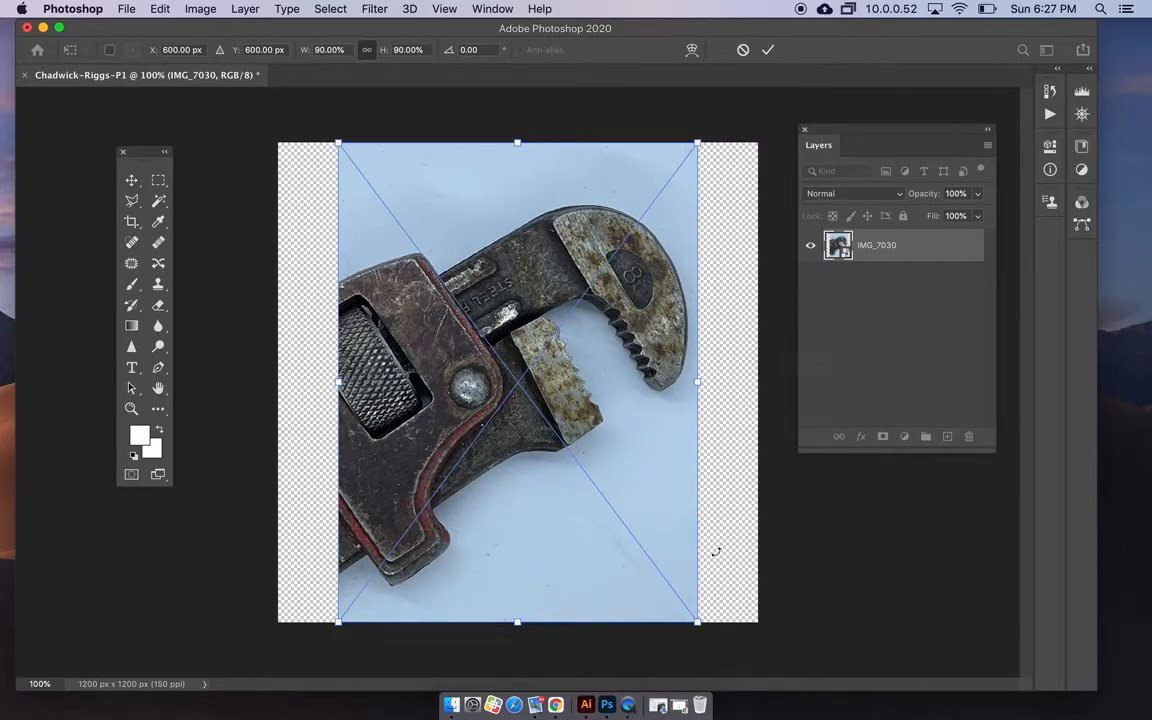
{"action": "left_click_drag", "start_coordinate": [698, 621], "coordinate": [768, 697]}
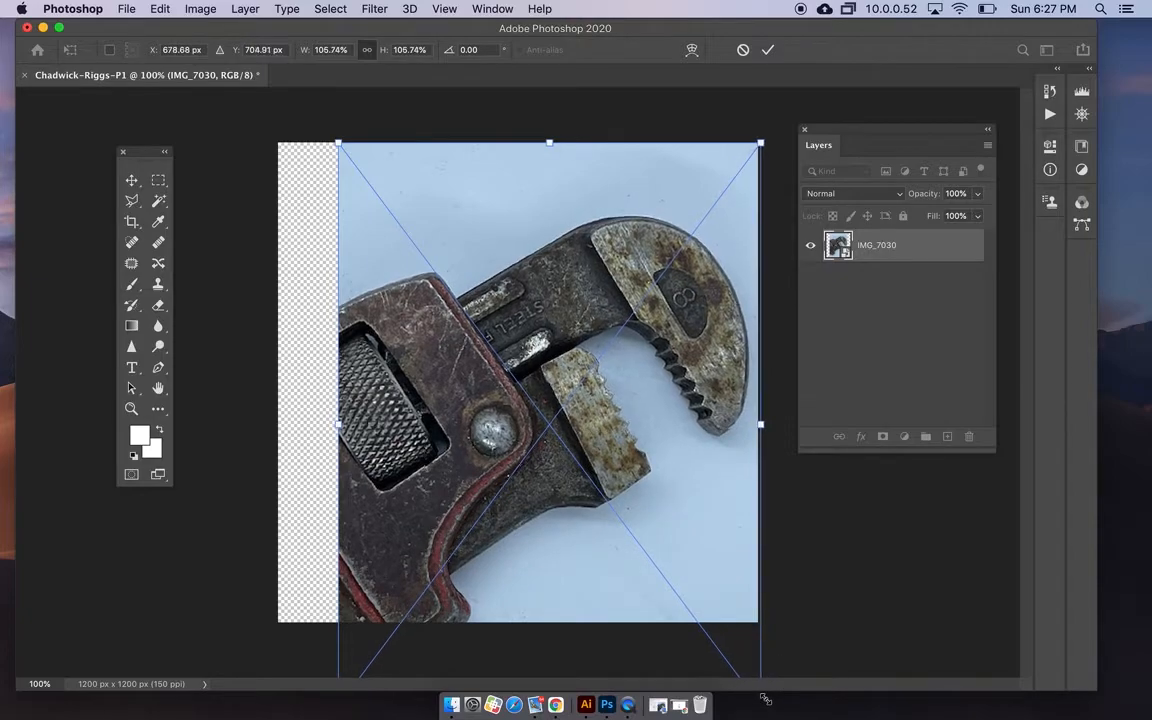
{"action": "left_click_drag", "start_coordinate": [341, 143], "coordinate": [250, 85]}
{"action": "left_click_drag", "start_coordinate": [350, 345], "coordinate": [346, 358]}
{"action": "key", "text": "Right"}
{"action": "key", "text": "Right"}
{"action": "key", "text": "Right"}
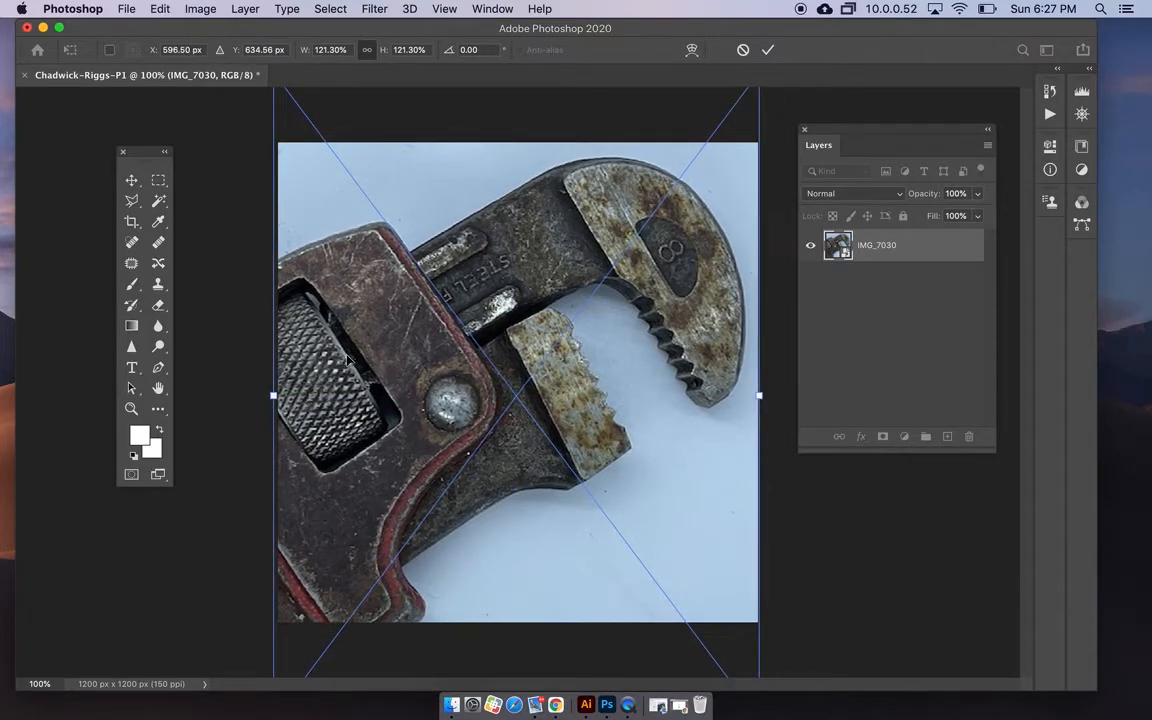
{"action": "key", "text": "Down"}
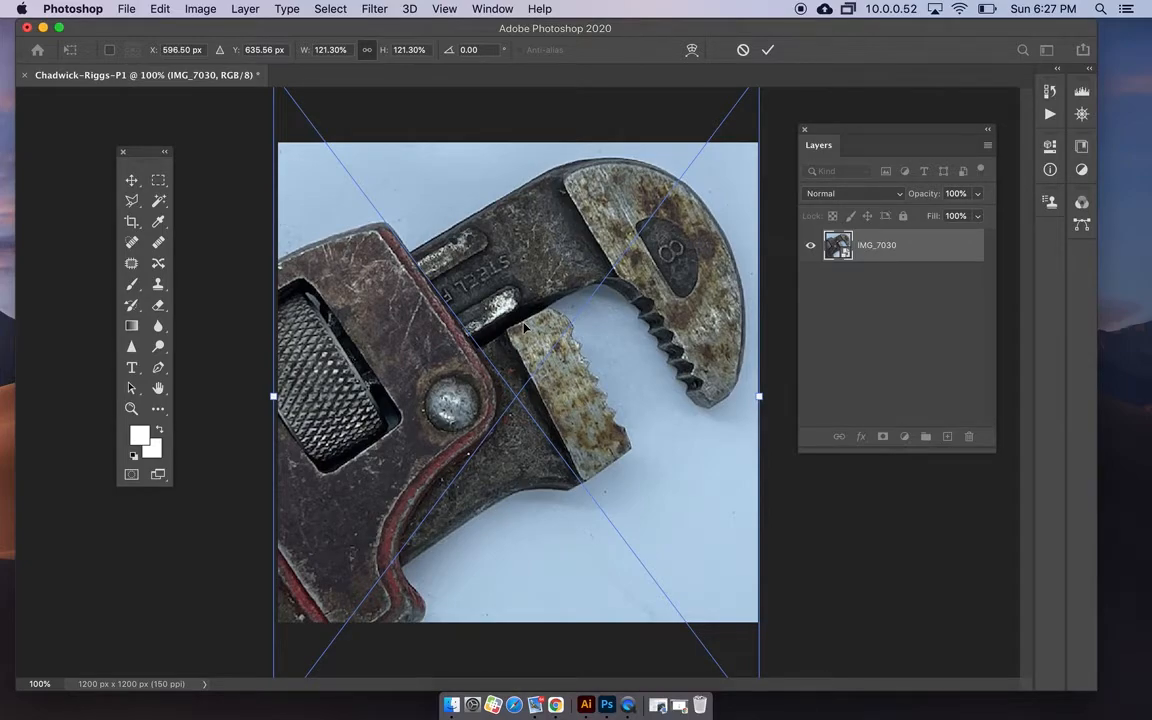
{"action": "key", "text": "Return"}
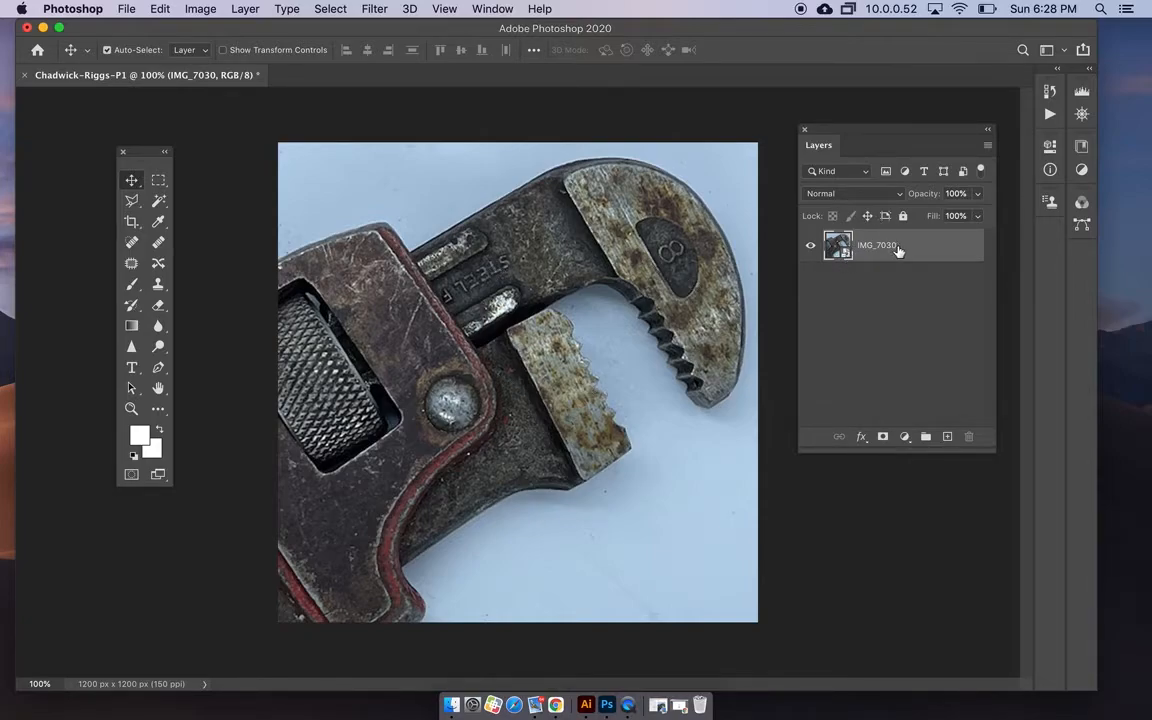
Rename the photo layer as Pipe Wrench 1
{"action": "double_click", "coordinate": [878, 245]}
{"action": "type", "text": "Pipe Wrench"}
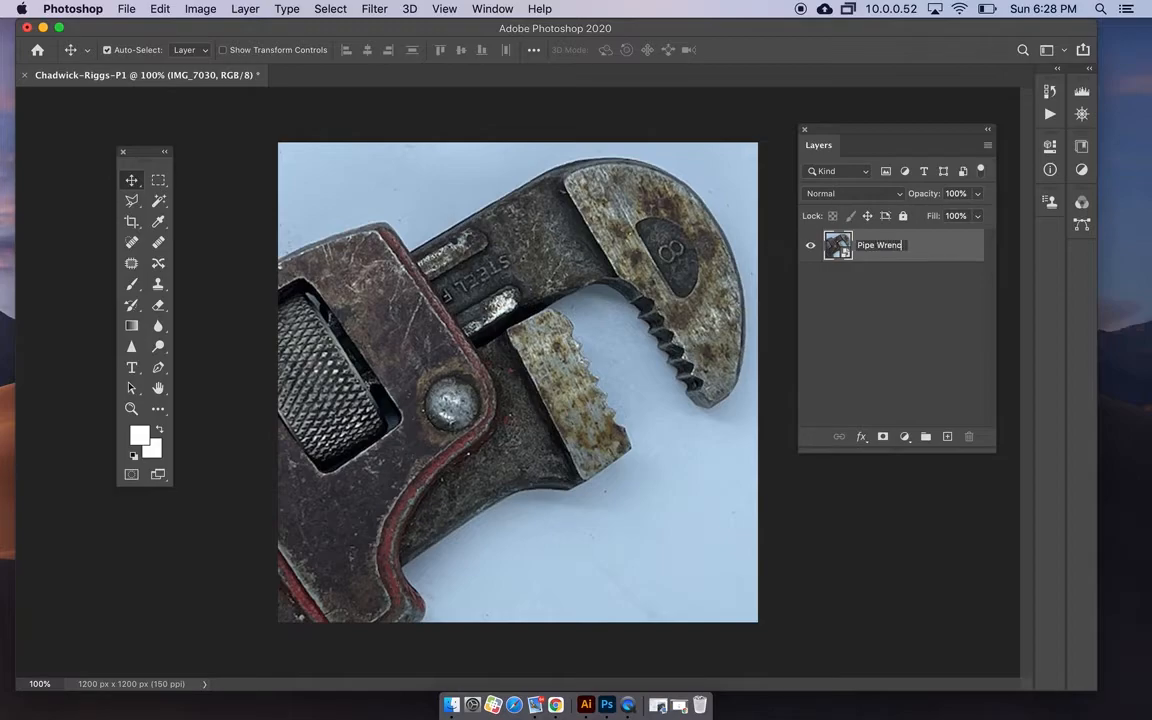
{"action": "type", "text": " 1"}
{"action": "left_click", "coordinate": [943, 298]}
{"action": "left_click", "coordinate": [901, 288]}
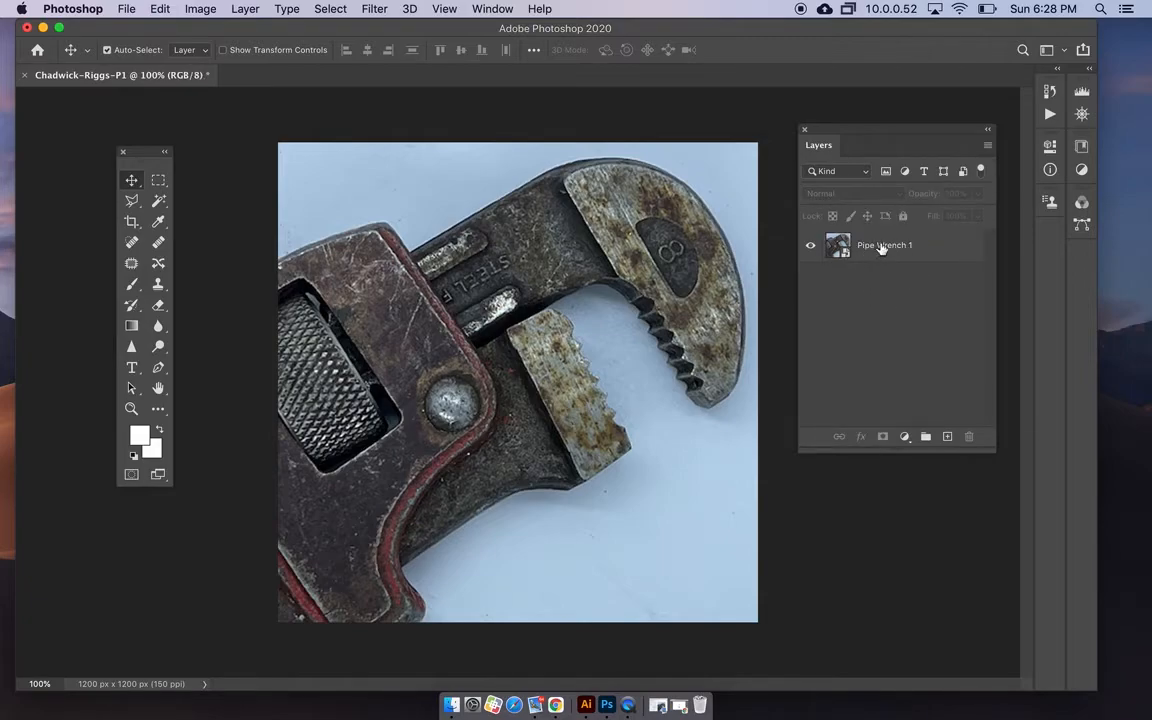
Rasterize the Pipe Wrench 1 smart object layer
{"action": "left_click", "coordinate": [875, 255]}
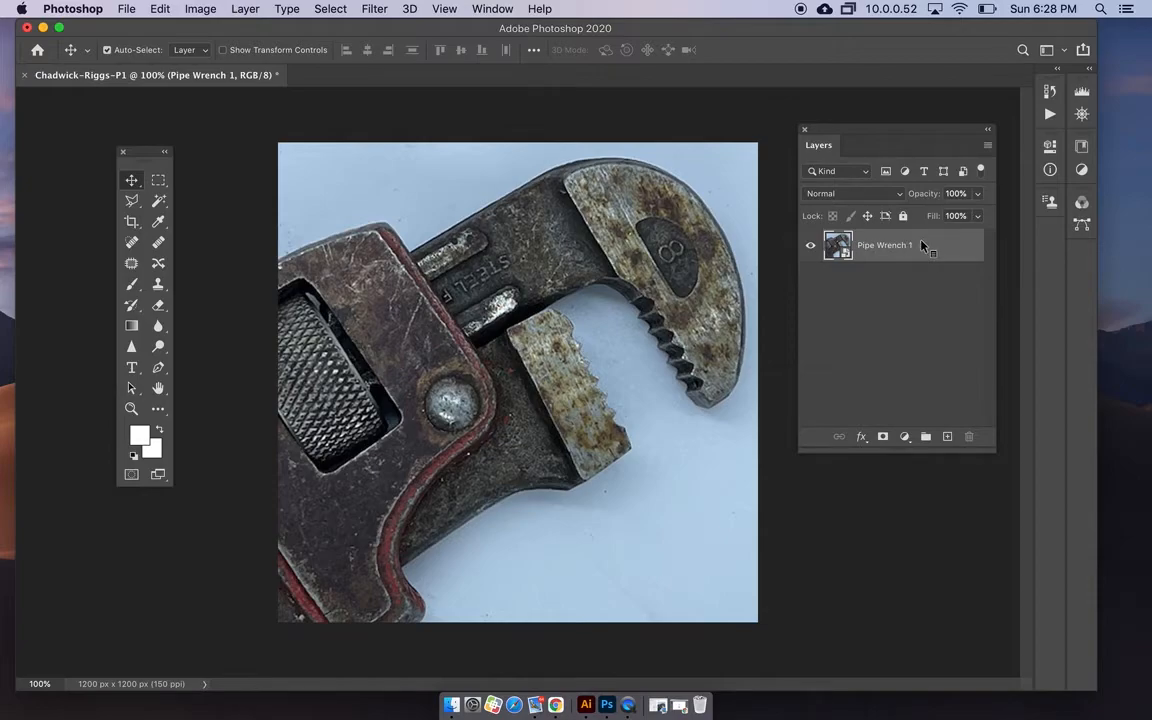
{"action": "right_click", "coordinate": [922, 245]}
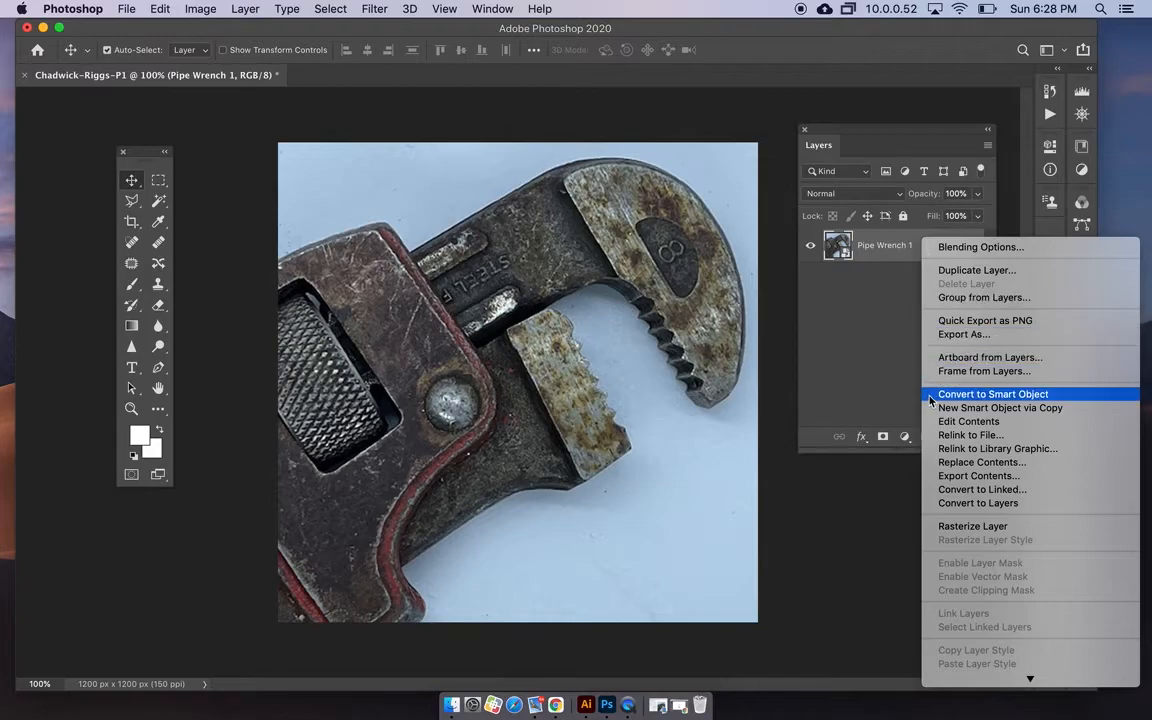
{"action": "left_click", "coordinate": [944, 527]}
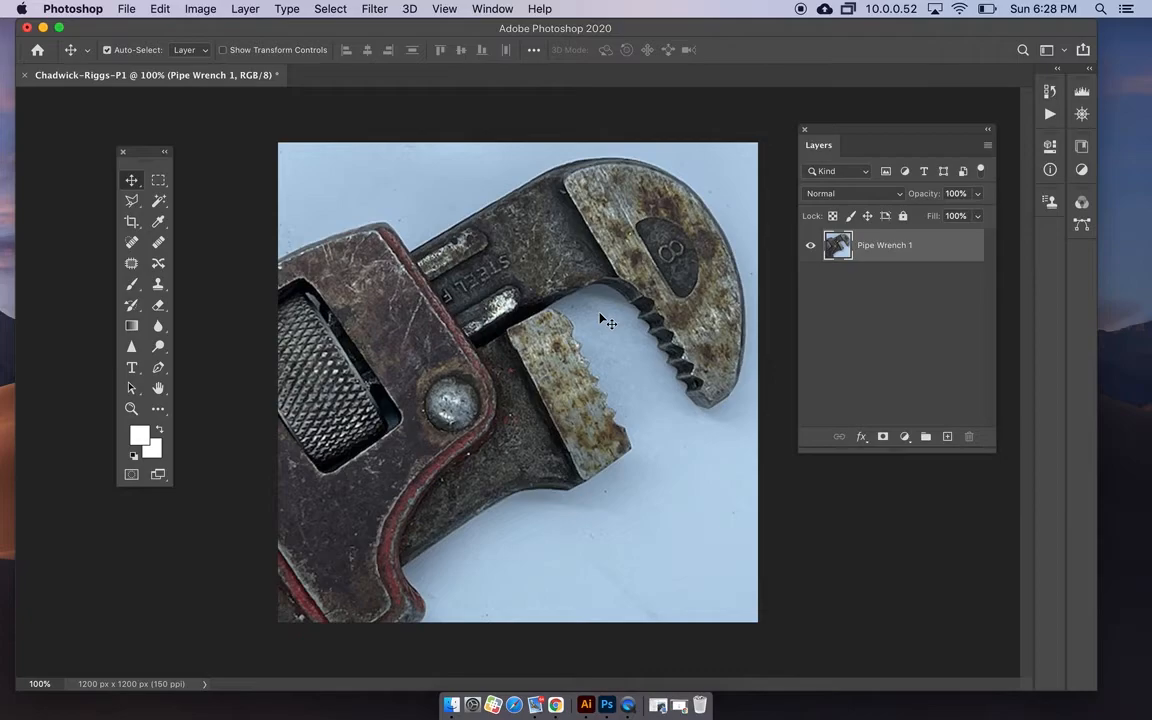
Save the document on the computer in Photoshop format in the Intro Photoshop folder, keeping layers and the embedded colour profile
{"action": "left_click", "coordinate": [127, 9]}
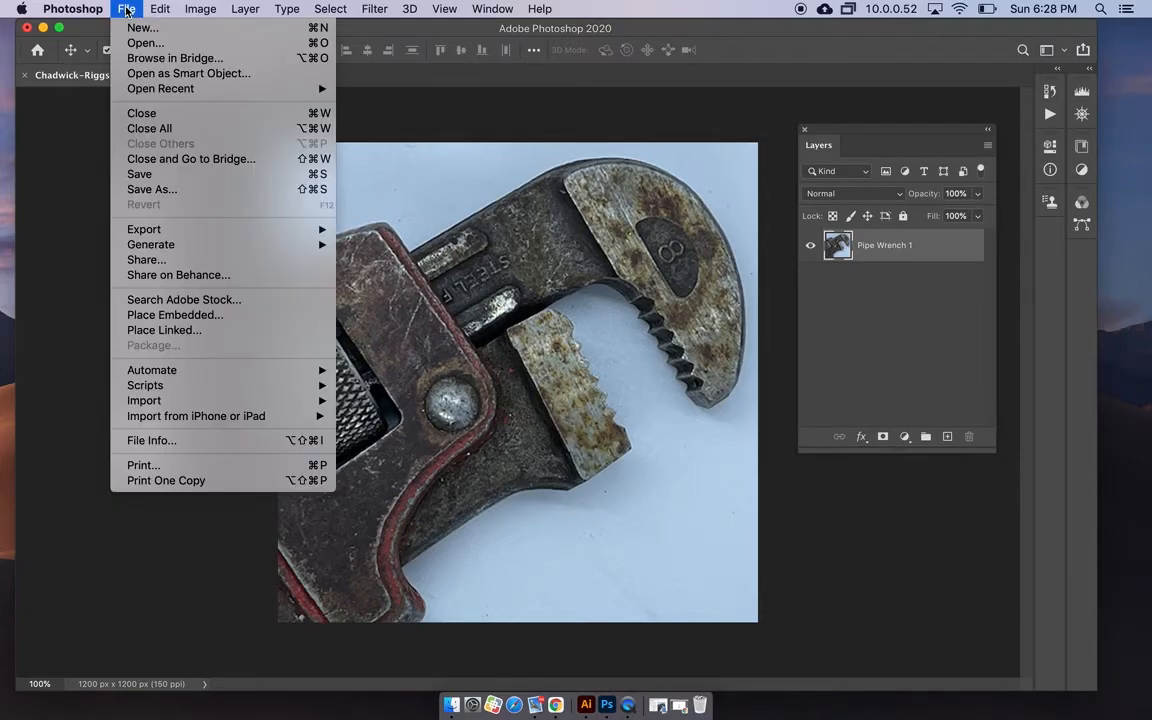
{"action": "left_click", "coordinate": [156, 177]}
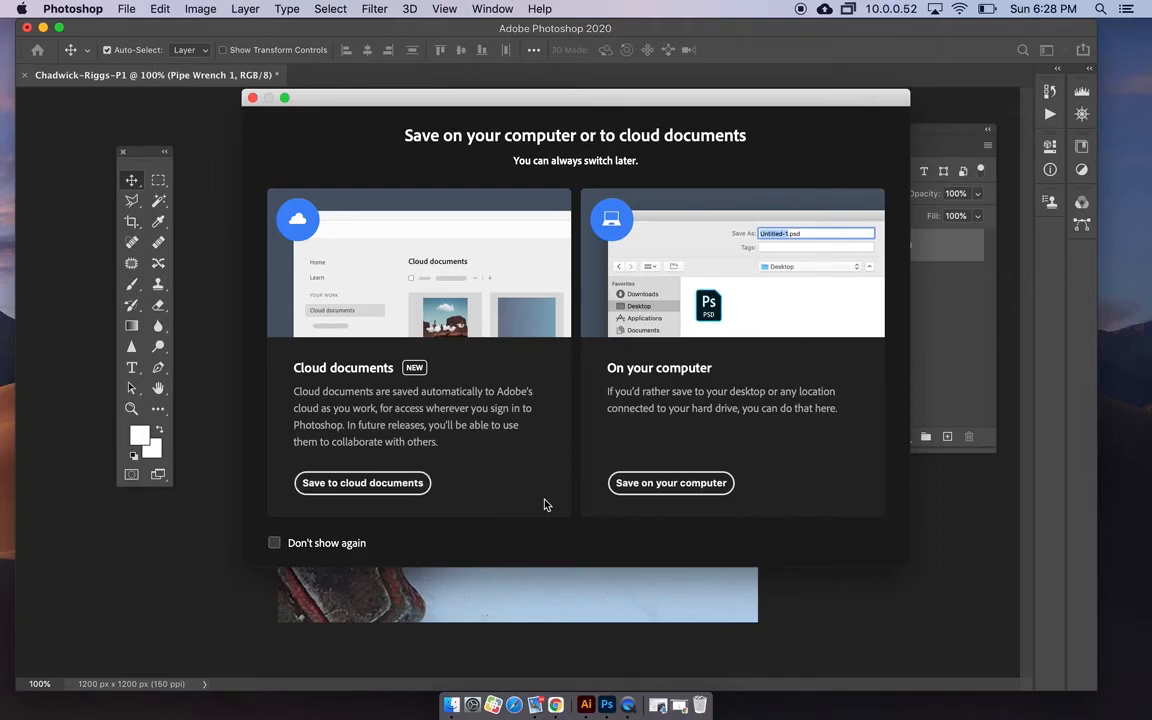
{"action": "left_click", "coordinate": [648, 482]}
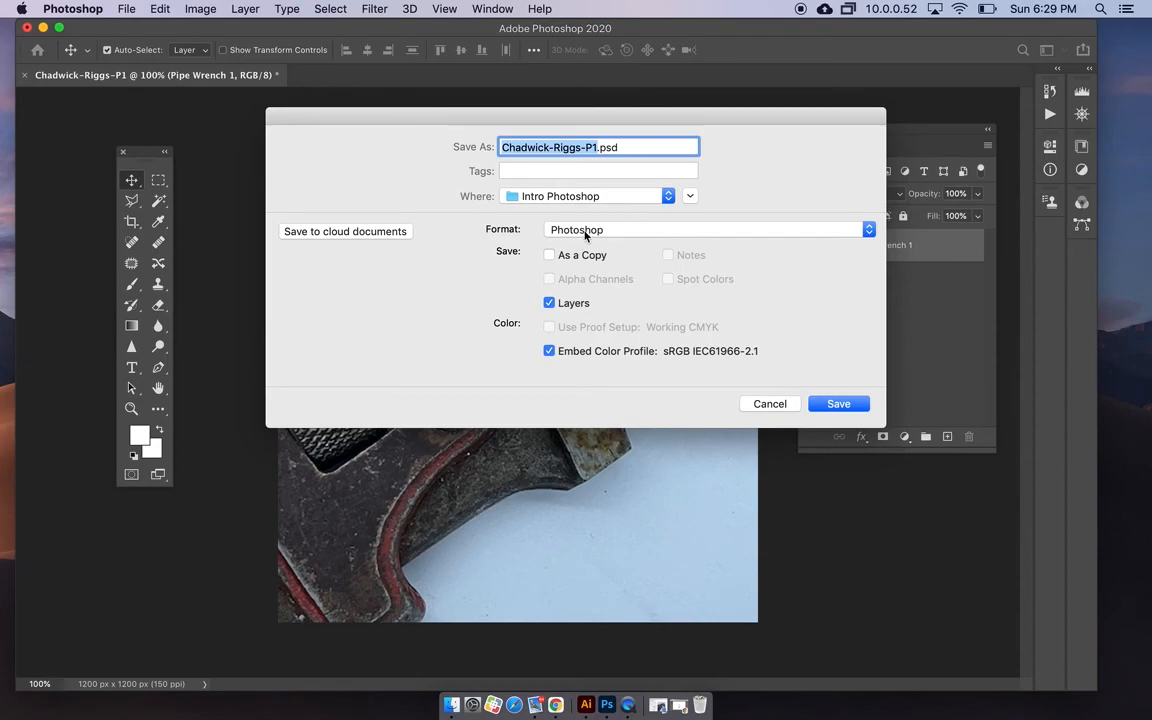
{"action": "left_click", "coordinate": [839, 404]}
{"action": "left_click", "coordinate": [692, 218]}
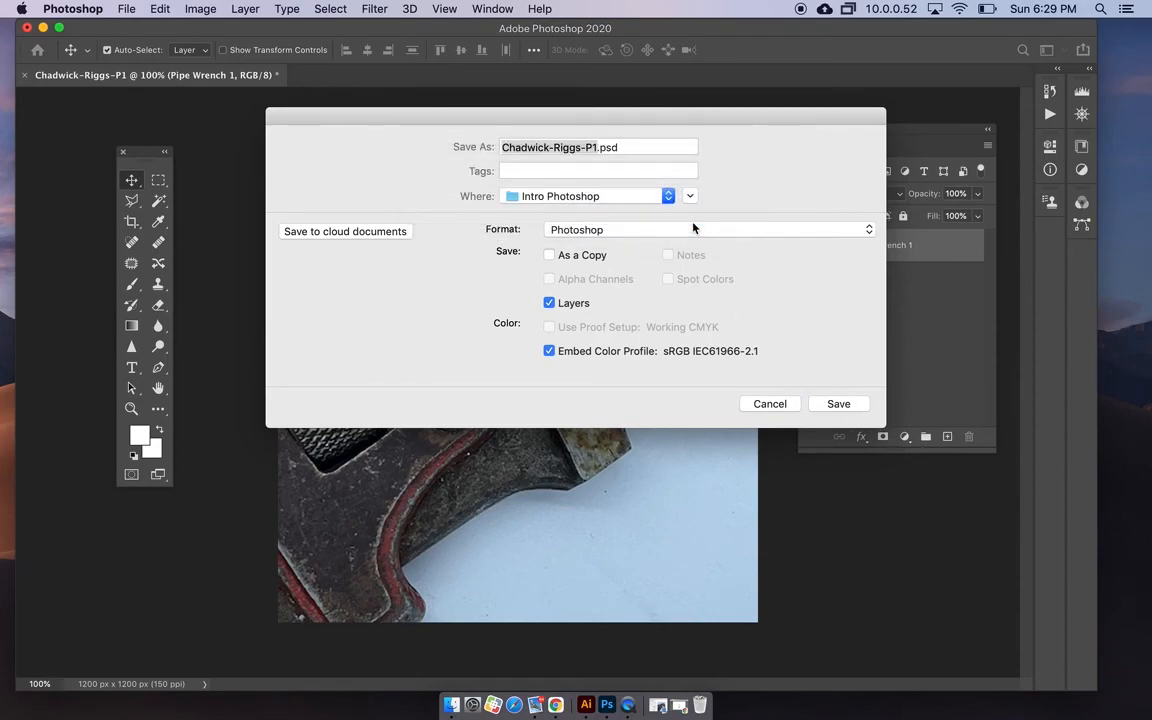
{"action": "left_click", "coordinate": [770, 287]}
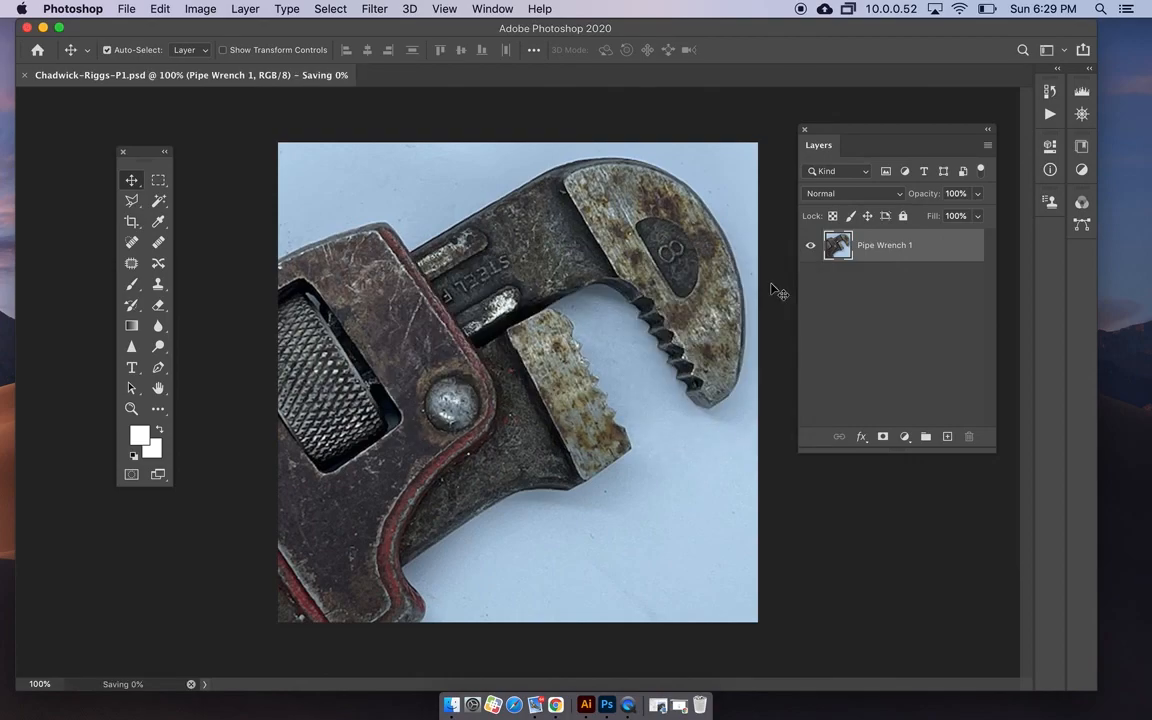